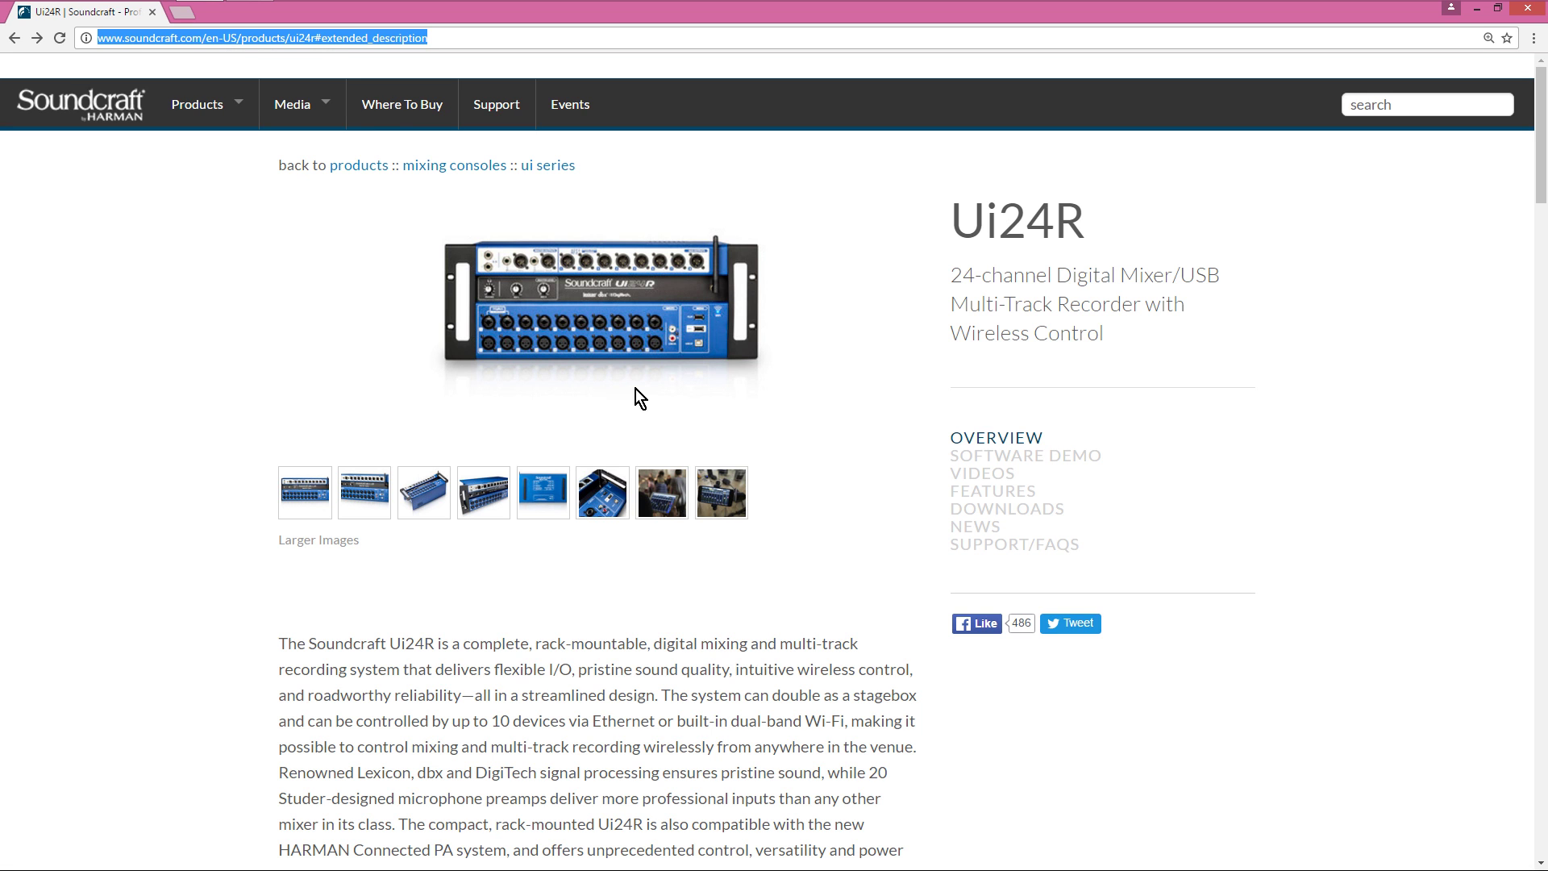
- Launch the tablet-size version of the Ui24R software demo from the product page
{"action": "left_click", "coordinate": [1018, 458]}
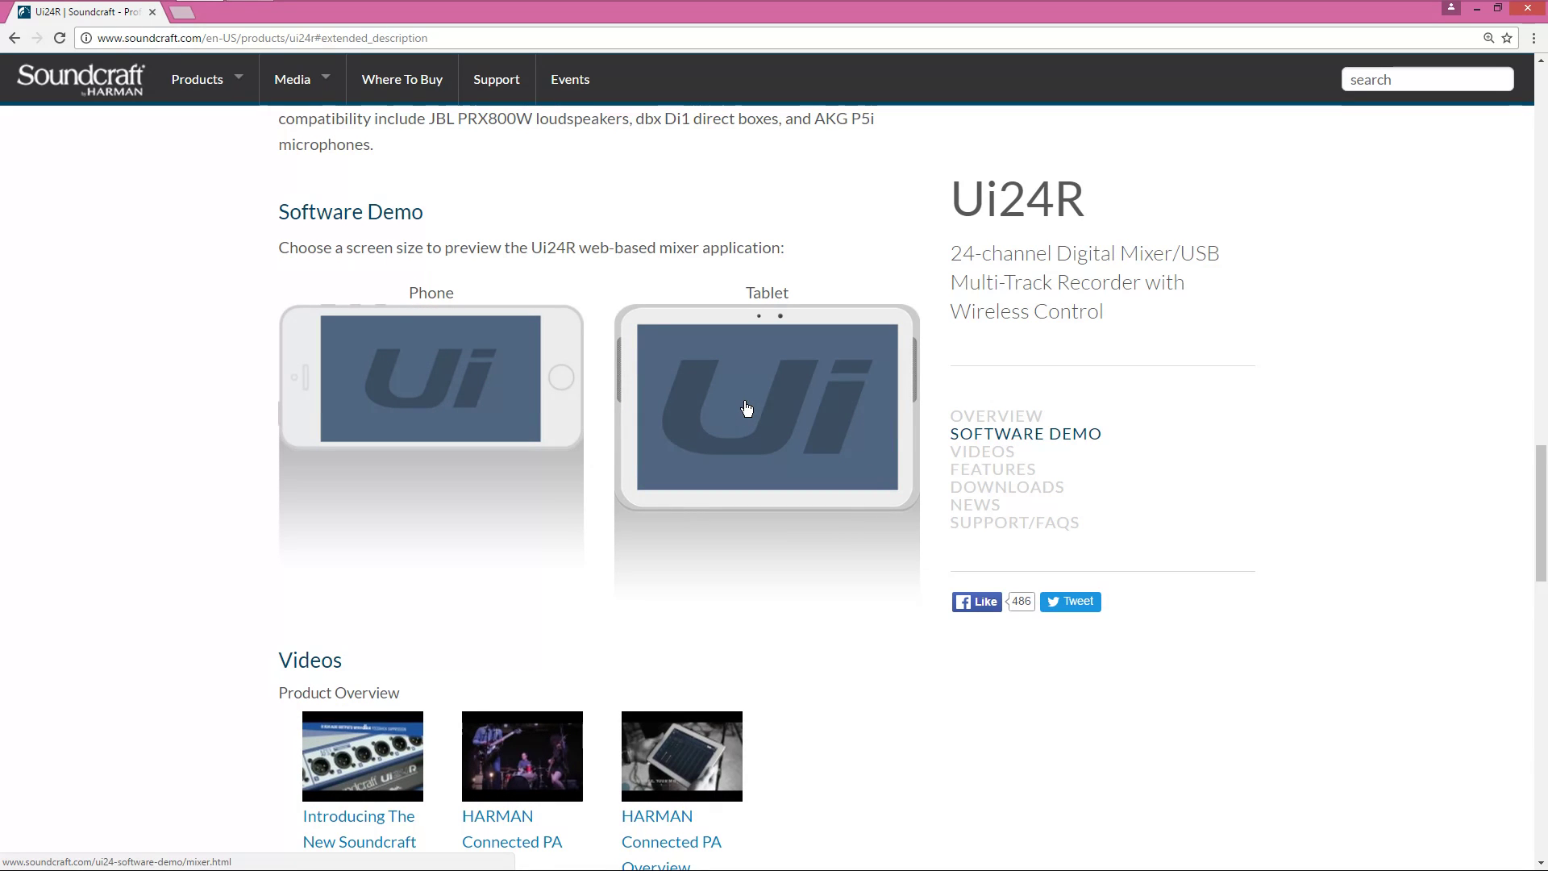
{"action": "left_click", "coordinate": [762, 414]}
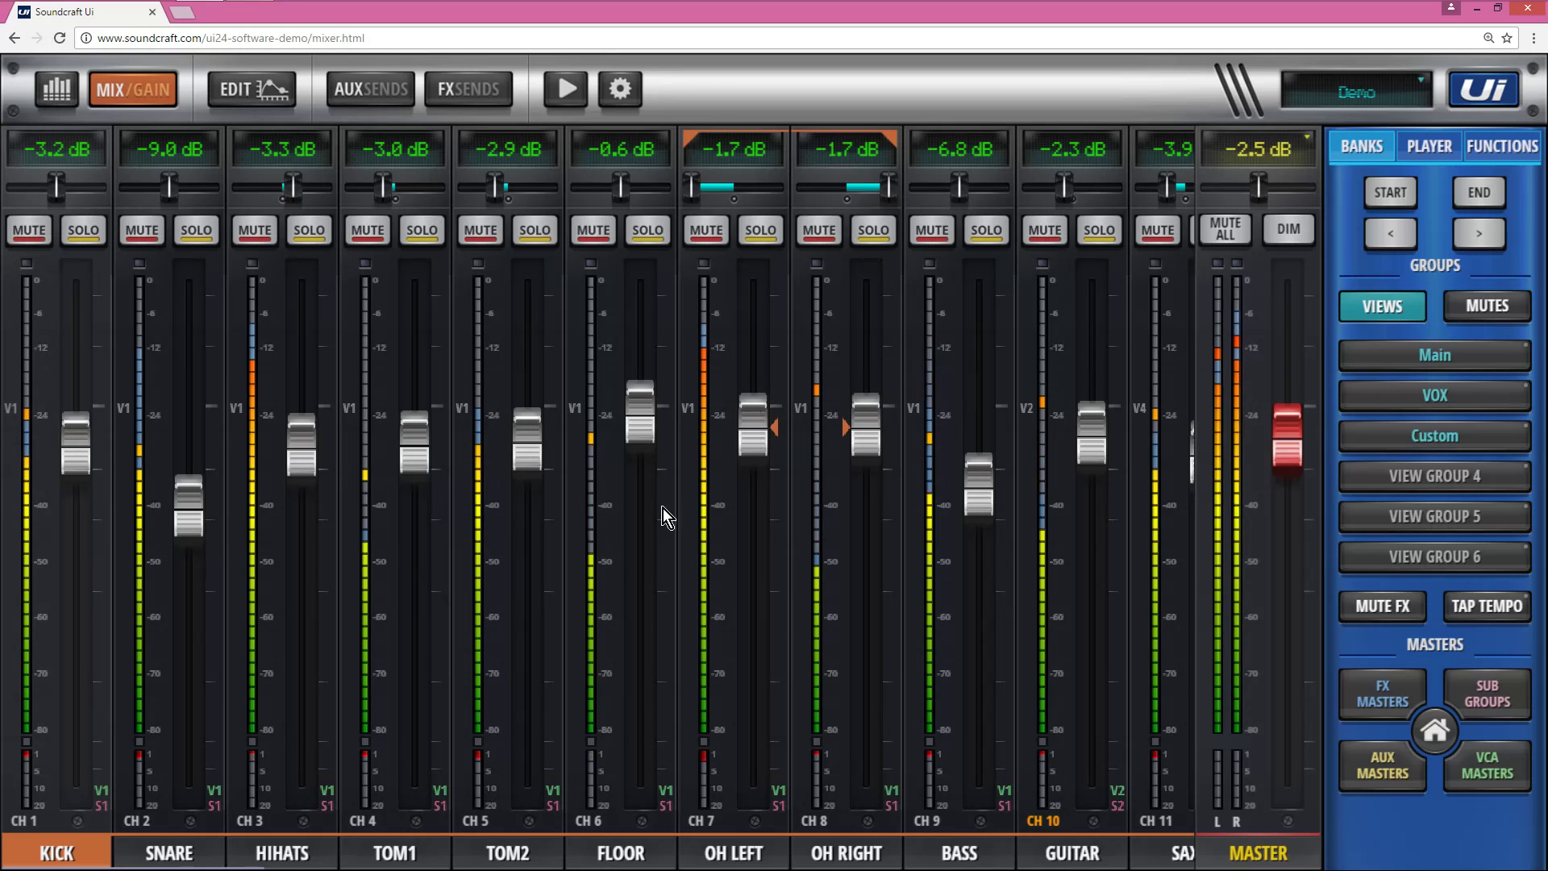
- Turn on Disable LED Meters in the GUI performance settings and return to the mix view
{"action": "left_click", "coordinate": [627, 103]}
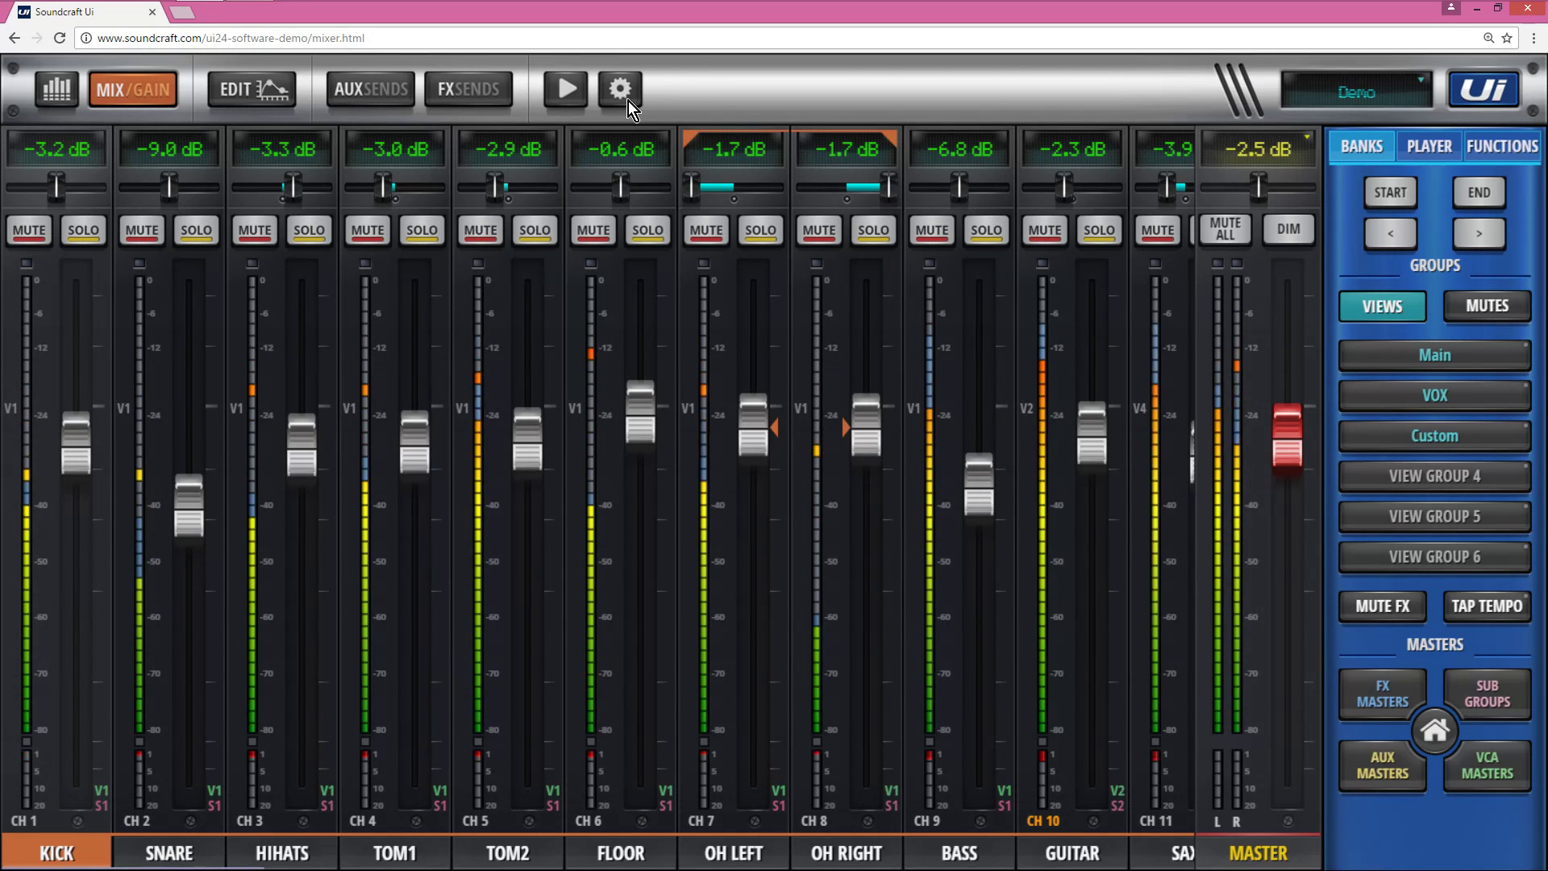
{"action": "scroll", "coordinate": [494, 614], "scroll_direction": "down", "scroll_amount": 3}
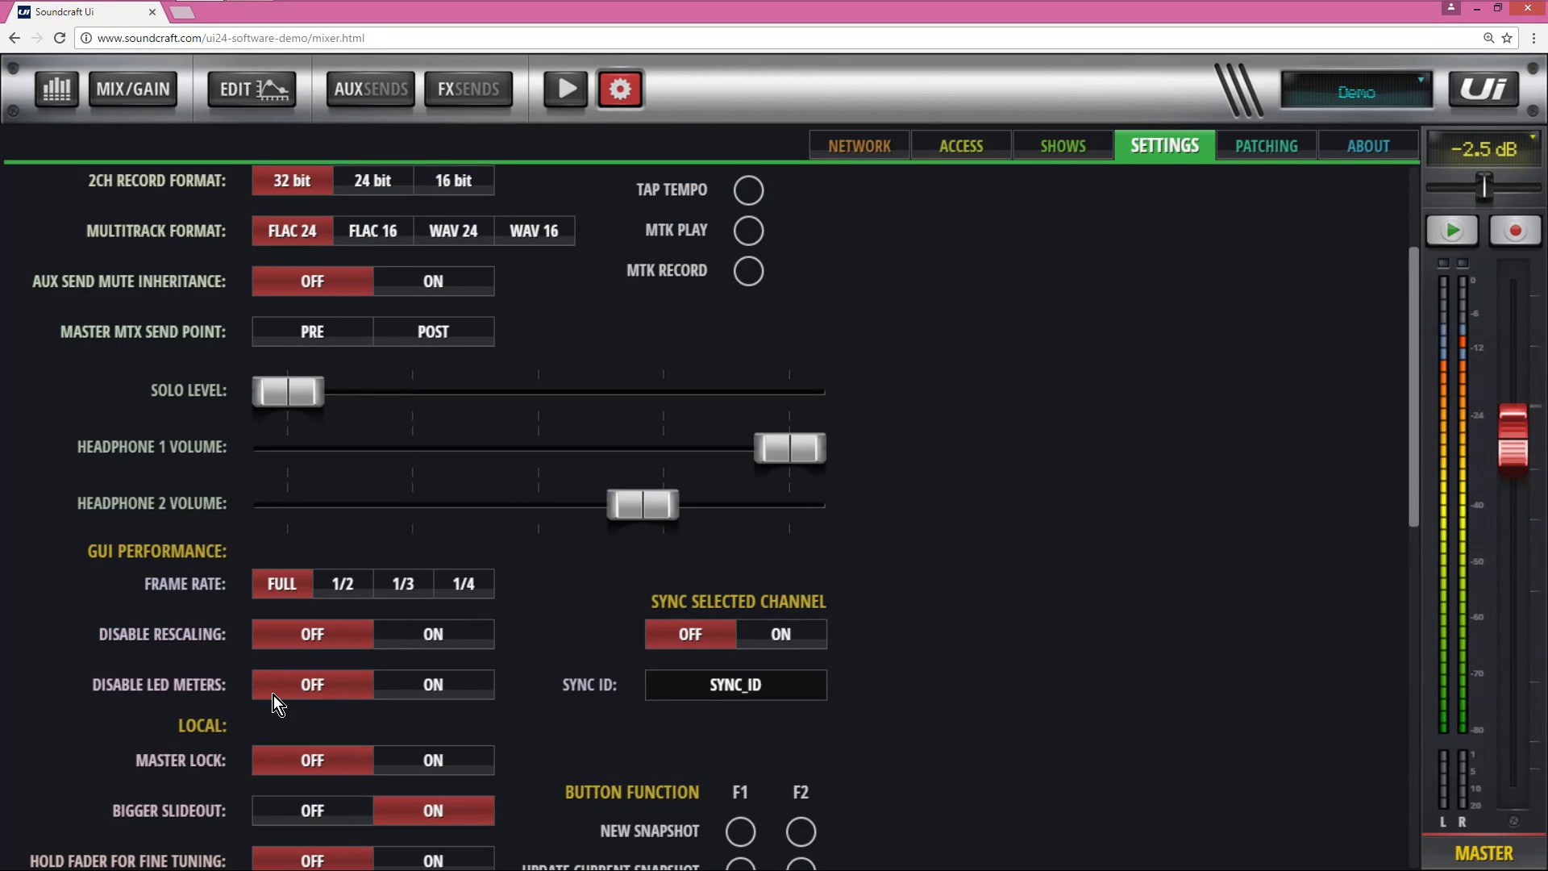
{"action": "left_click", "coordinate": [441, 693]}
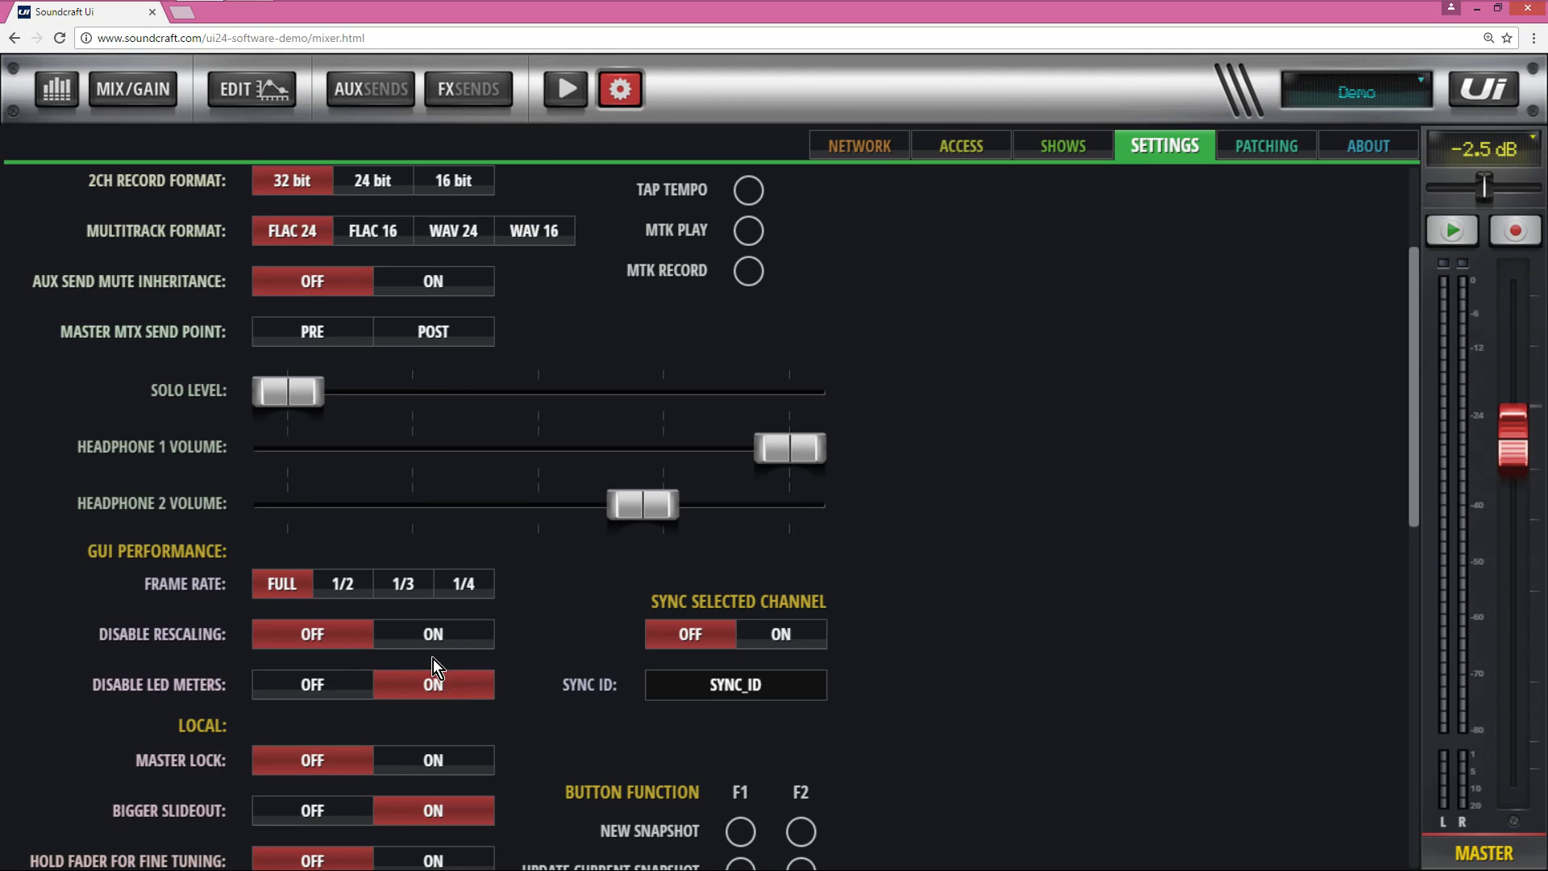
{"action": "left_click", "coordinate": [617, 91]}
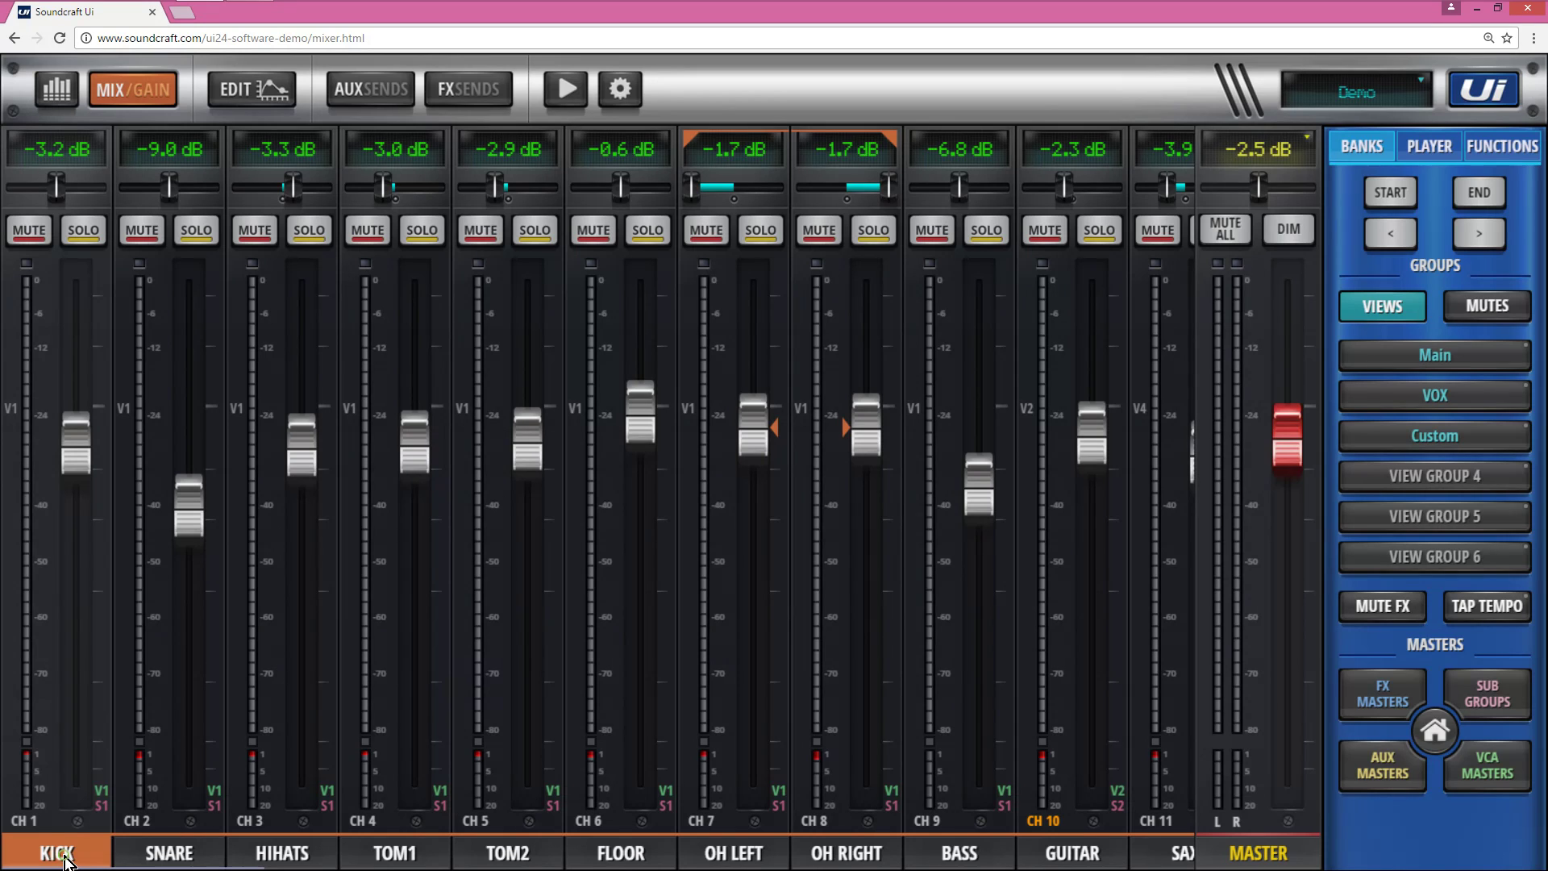
- Check the Kick channel's options menu and set the Kick fader to -3.4 dB
{"action": "left_click", "coordinate": [68, 861]}
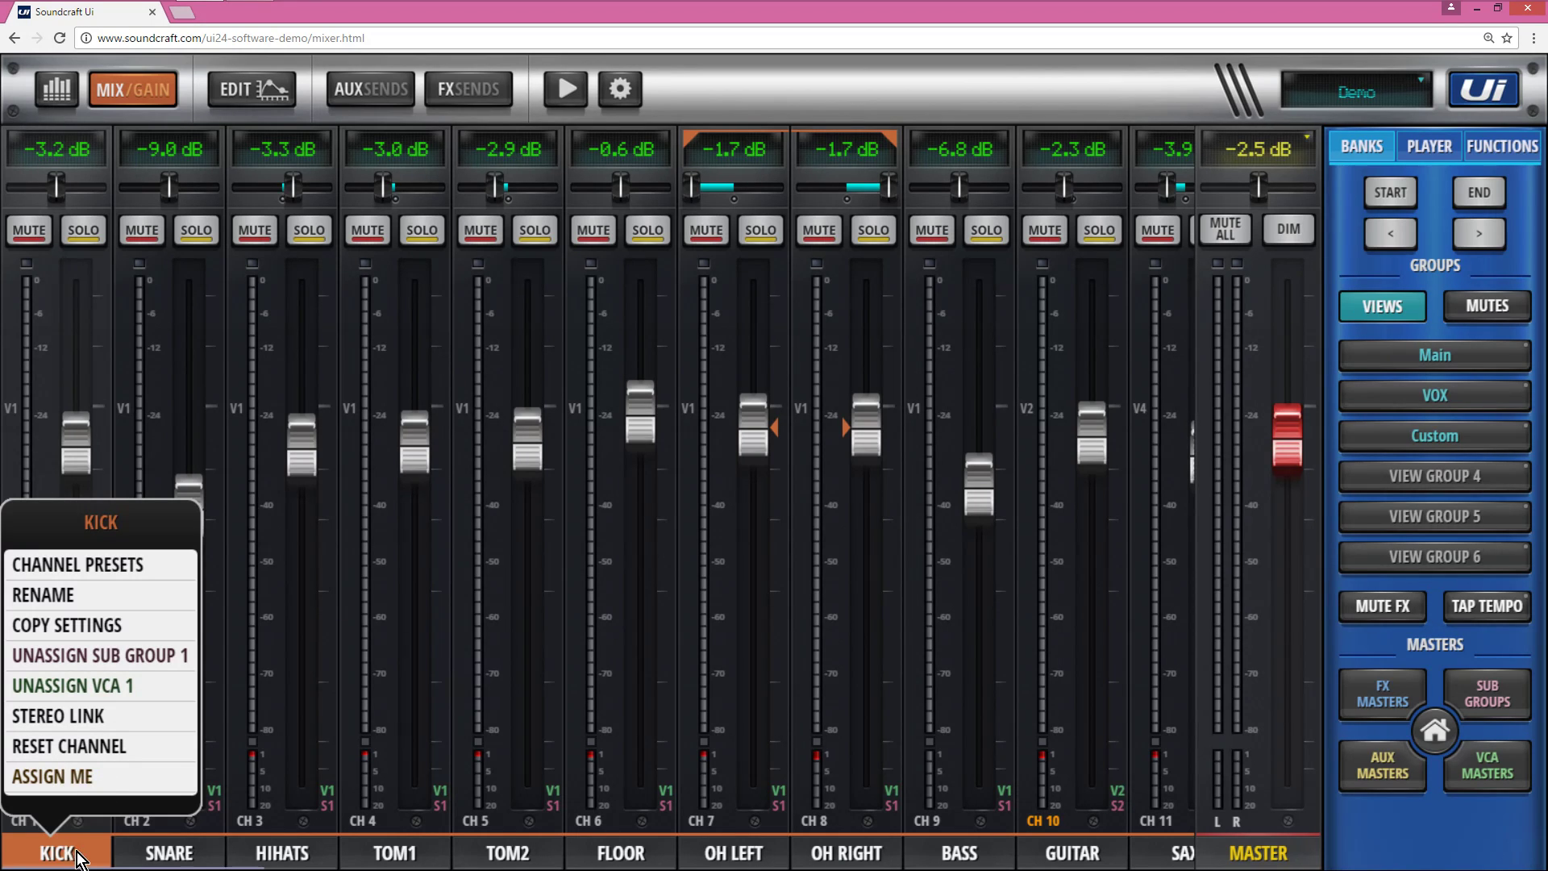
{"action": "left_click", "coordinate": [84, 850]}
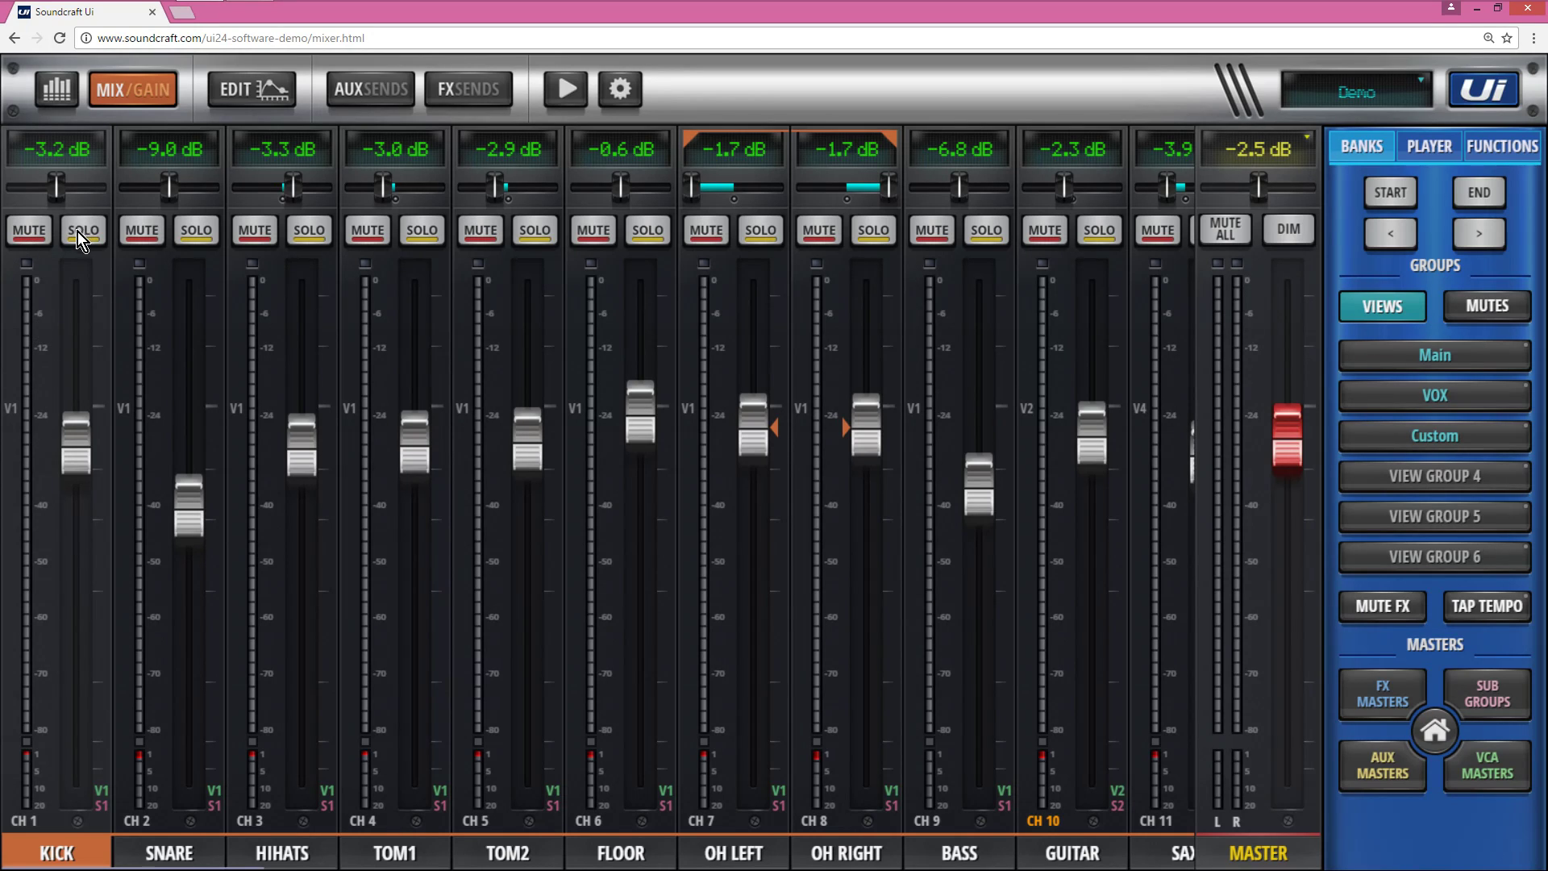
{"action": "mouse_move", "coordinate": [76, 427]}
{"action": "left_mouse_down"}
{"action": "mouse_move", "coordinate": [74, 526]}
{"action": "mouse_move", "coordinate": [72, 430]}
{"action": "left_mouse_up"}
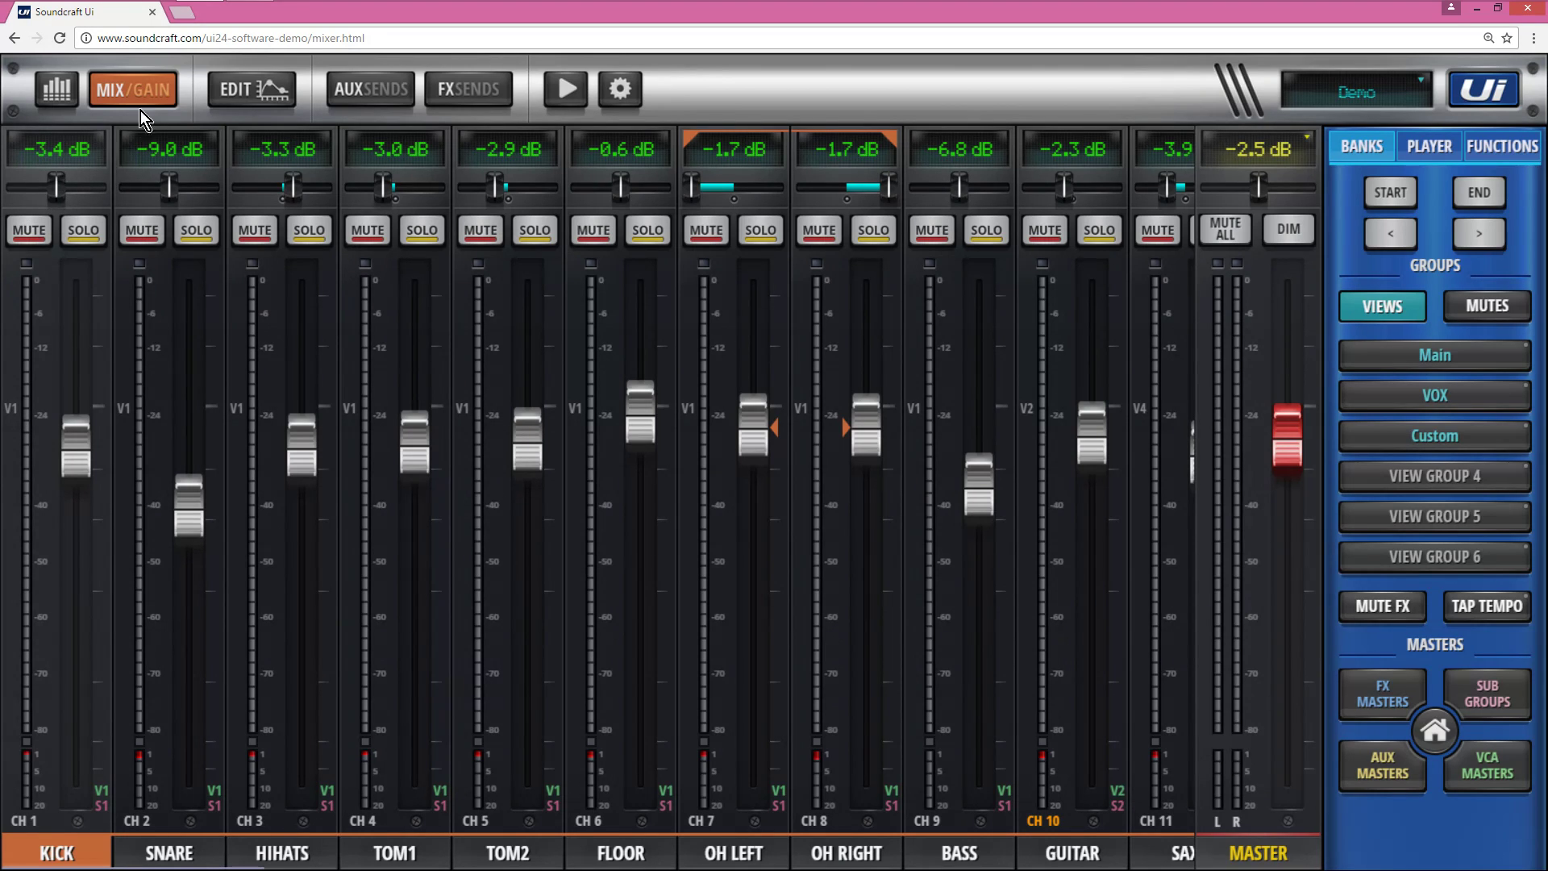
- In the gain view, set the Kick channel's gain to +42 dB and its input delay to 0 ms
{"action": "left_click", "coordinate": [133, 91]}
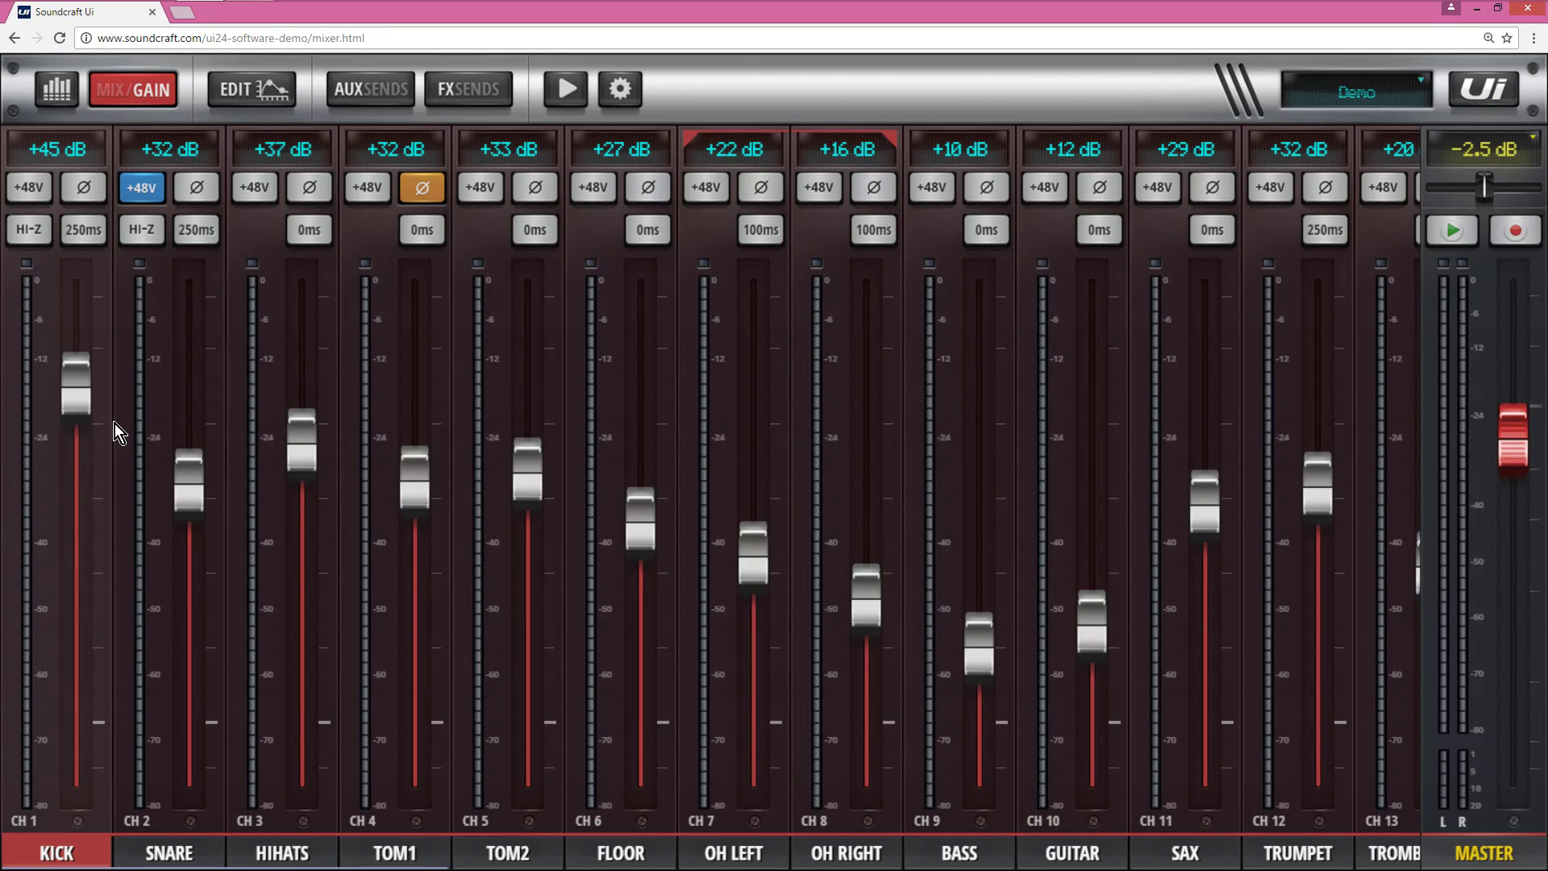
{"action": "mouse_move", "coordinate": [75, 396]}
{"action": "left_mouse_down"}
{"action": "mouse_move", "coordinate": [58, 823]}
{"action": "mouse_move", "coordinate": [26, 532]}
{"action": "mouse_move", "coordinate": [54, 235]}
{"action": "mouse_move", "coordinate": [67, 483]}
{"action": "mouse_move", "coordinate": [62, 399]}
{"action": "mouse_move", "coordinate": [70, 421]}
{"action": "left_mouse_up"}
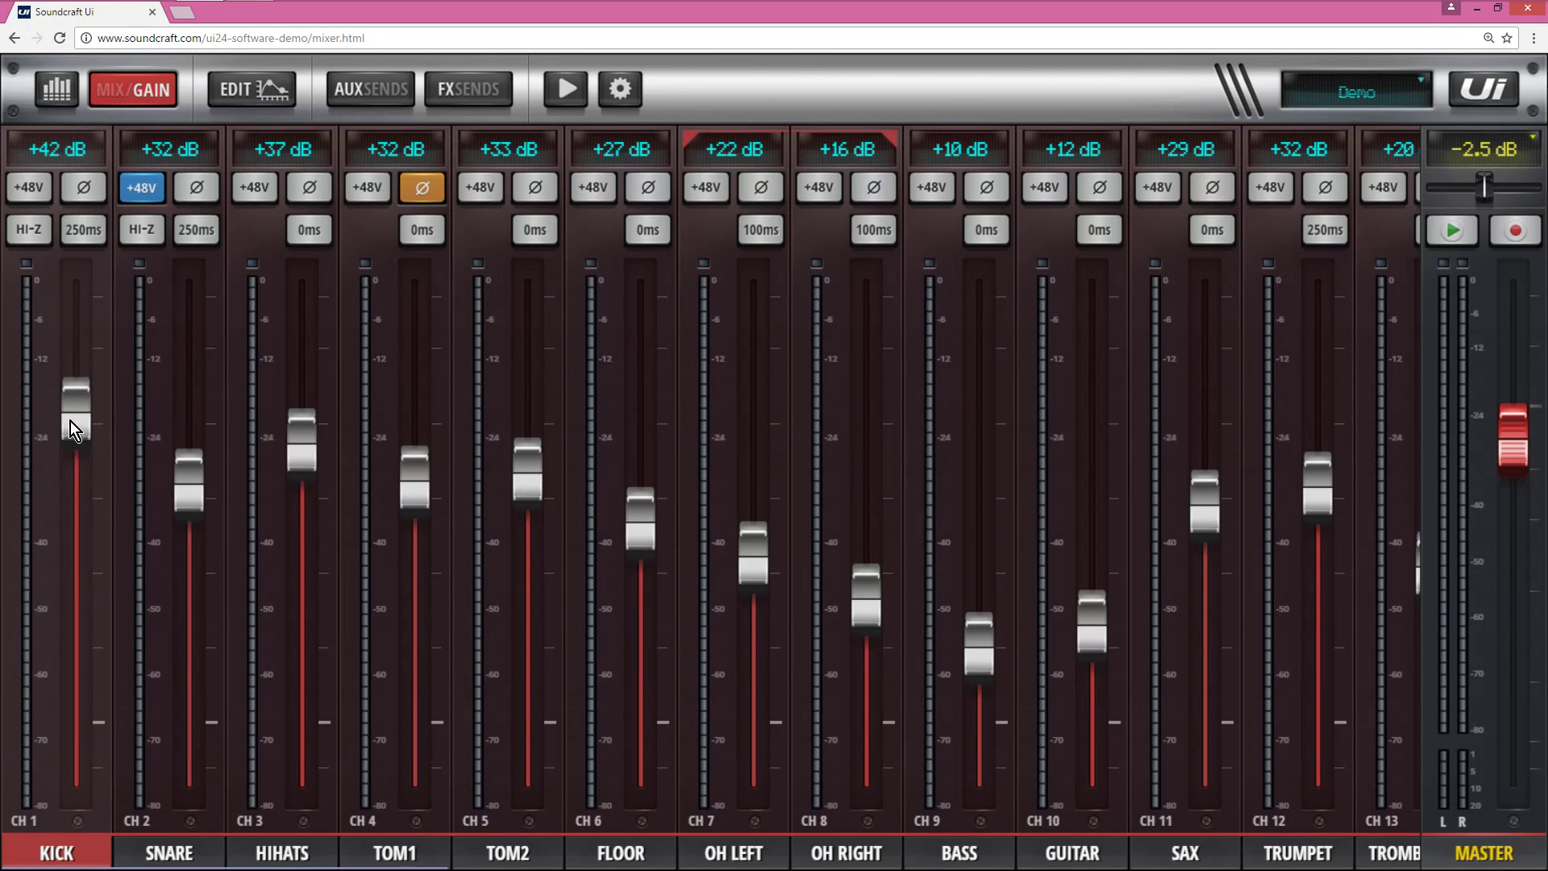
{"action": "left_click", "coordinate": [70, 231]}
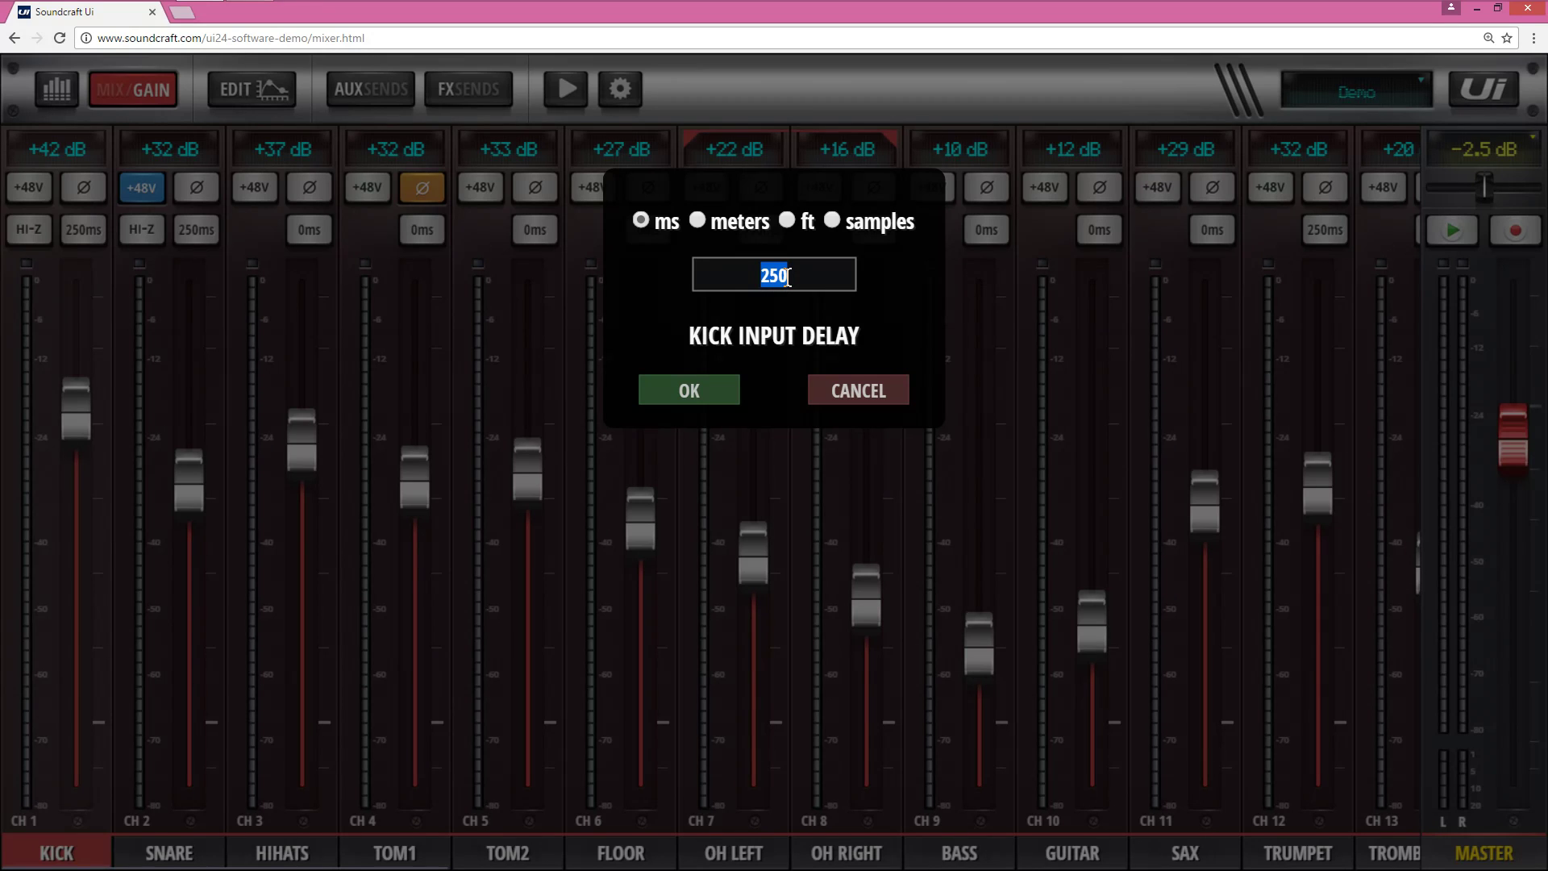
{"action": "type", "text": "0"}
{"action": "left_click", "coordinate": [691, 383]}
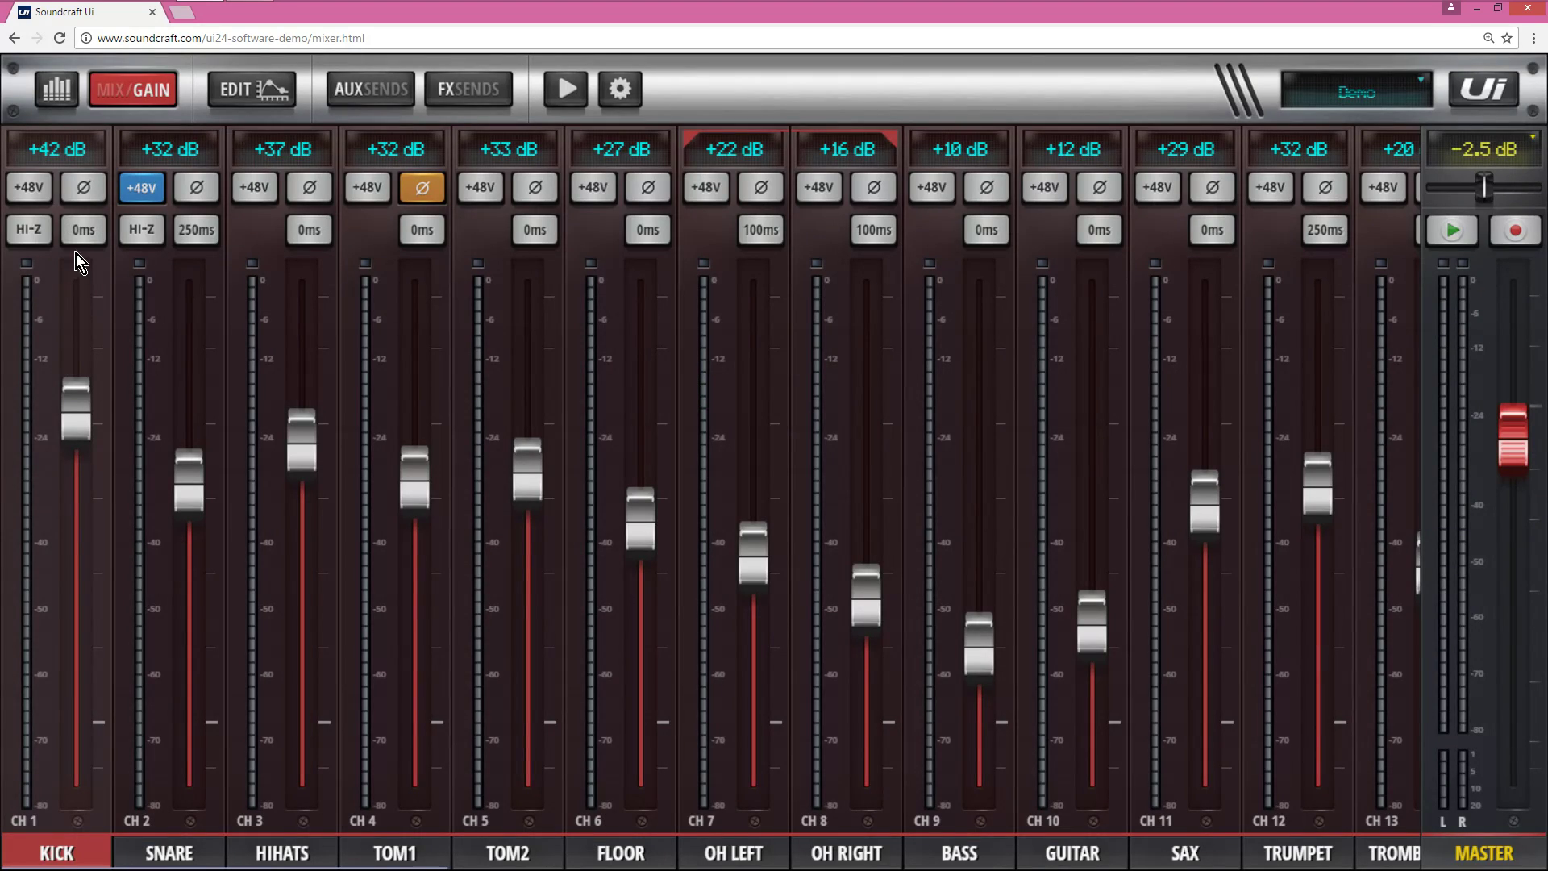
- Reset the Kick gain to 0 dB, set it to 24 dB and raise it further, ending in the mix view
{"action": "double_click", "coordinate": [60, 151]}
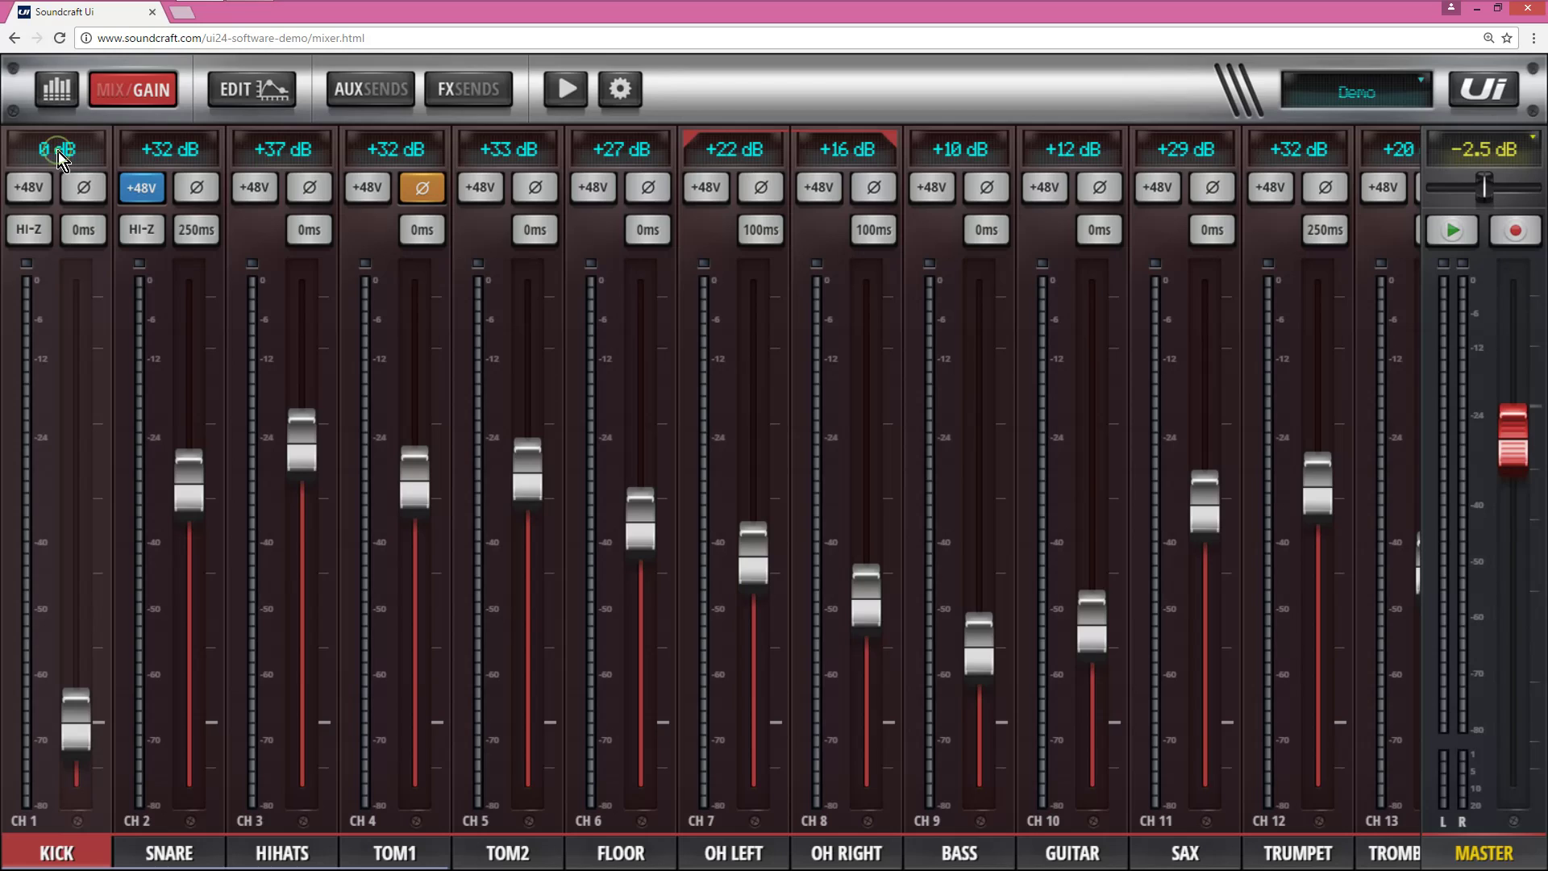
{"action": "left_click", "coordinate": [59, 151]}
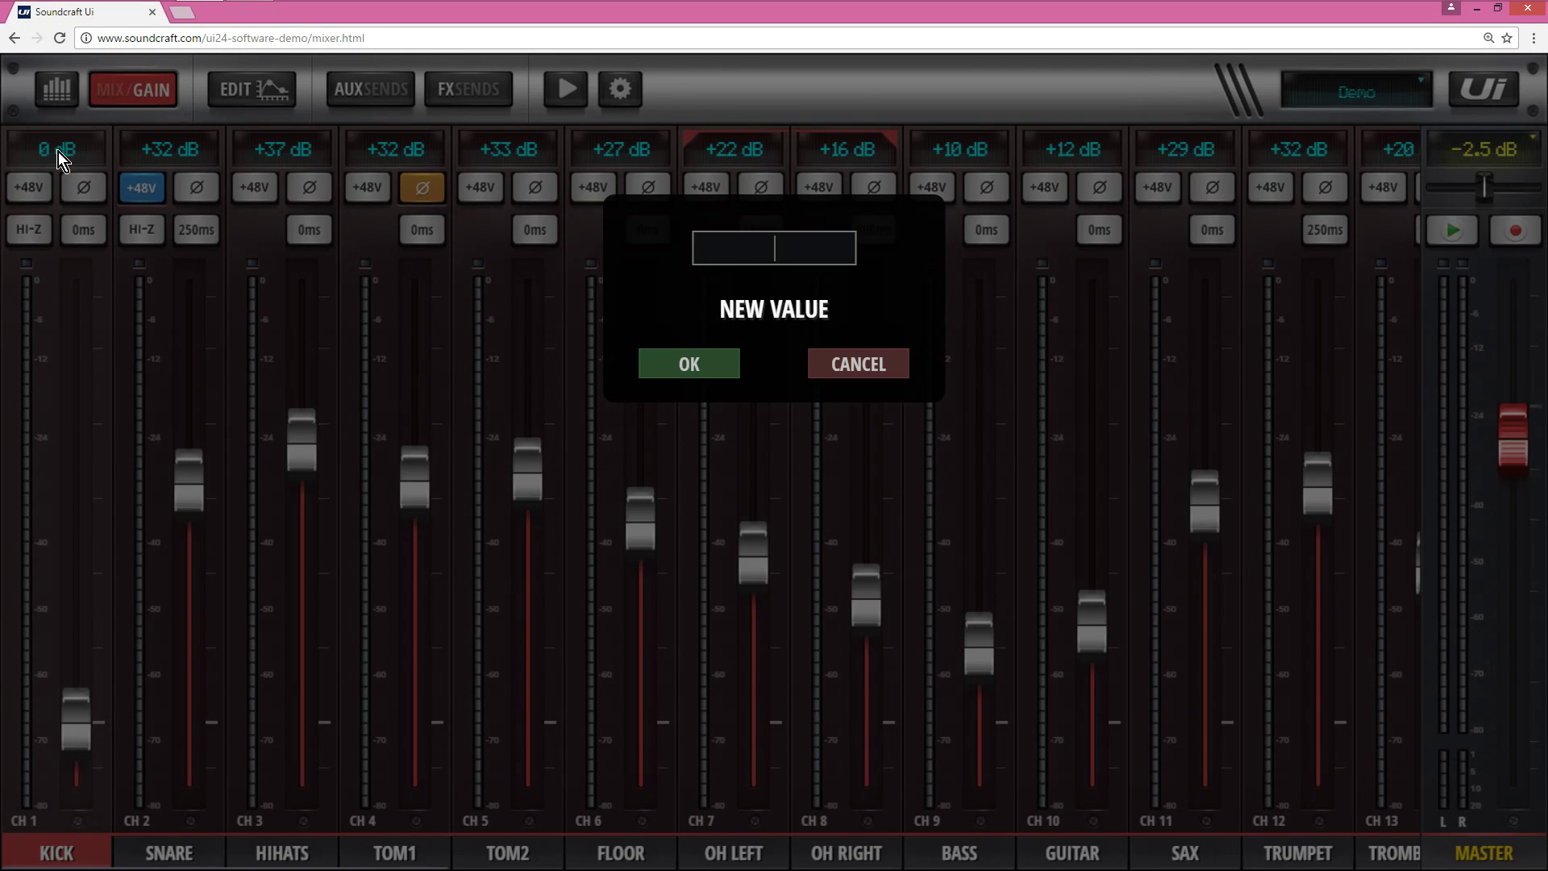
{"action": "type", "text": "24"}
{"action": "key", "text": "Return"}
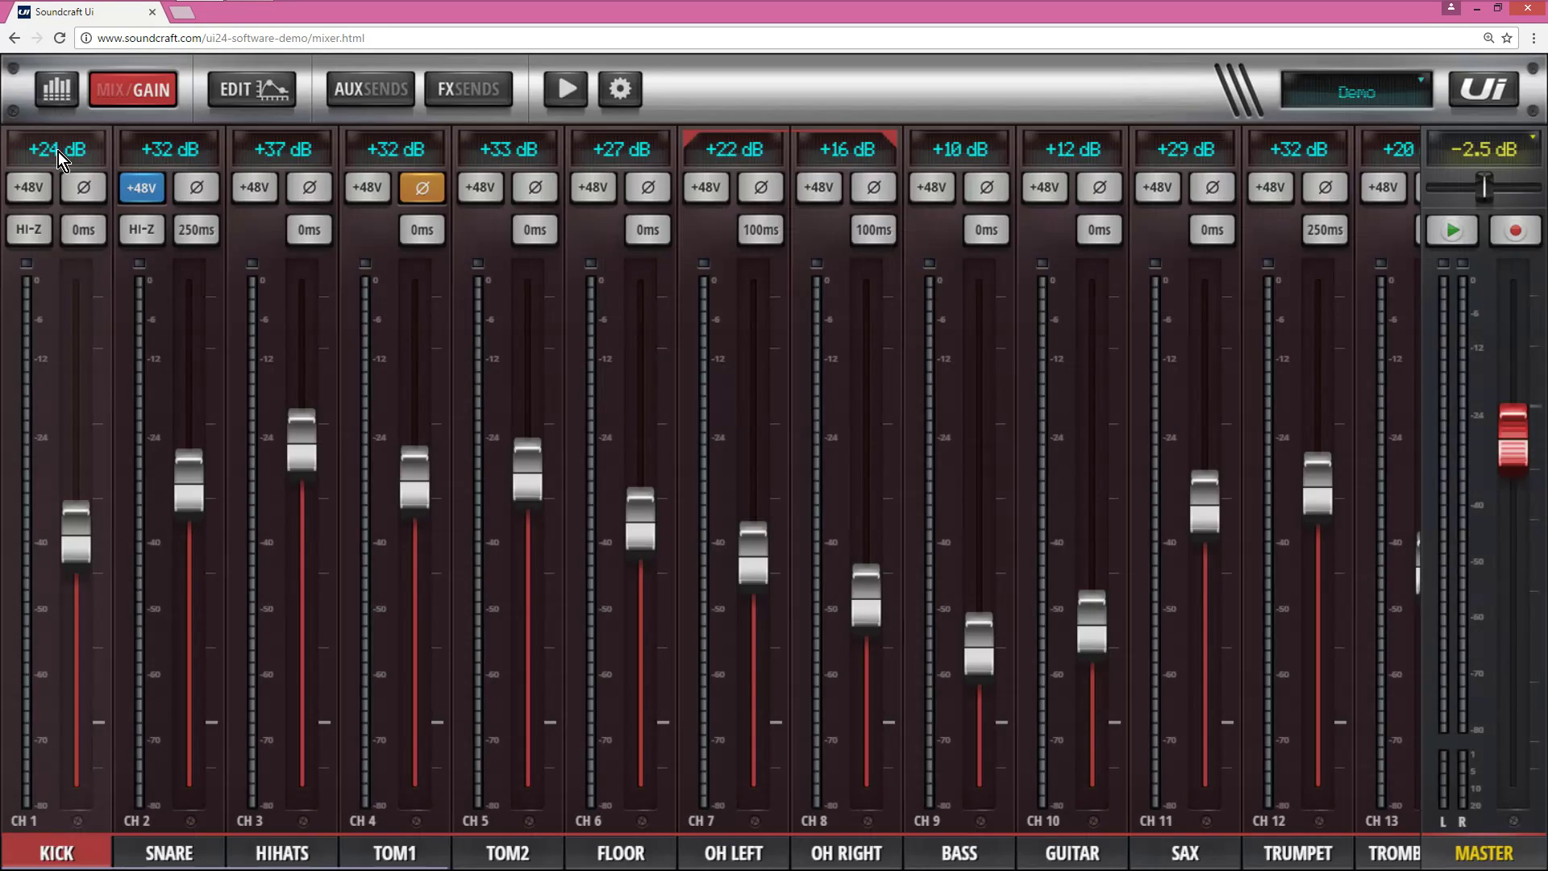
{"action": "left_click_drag", "start_coordinate": [62, 530], "coordinate": [72, 459]}
{"action": "left_click", "coordinate": [124, 92]}
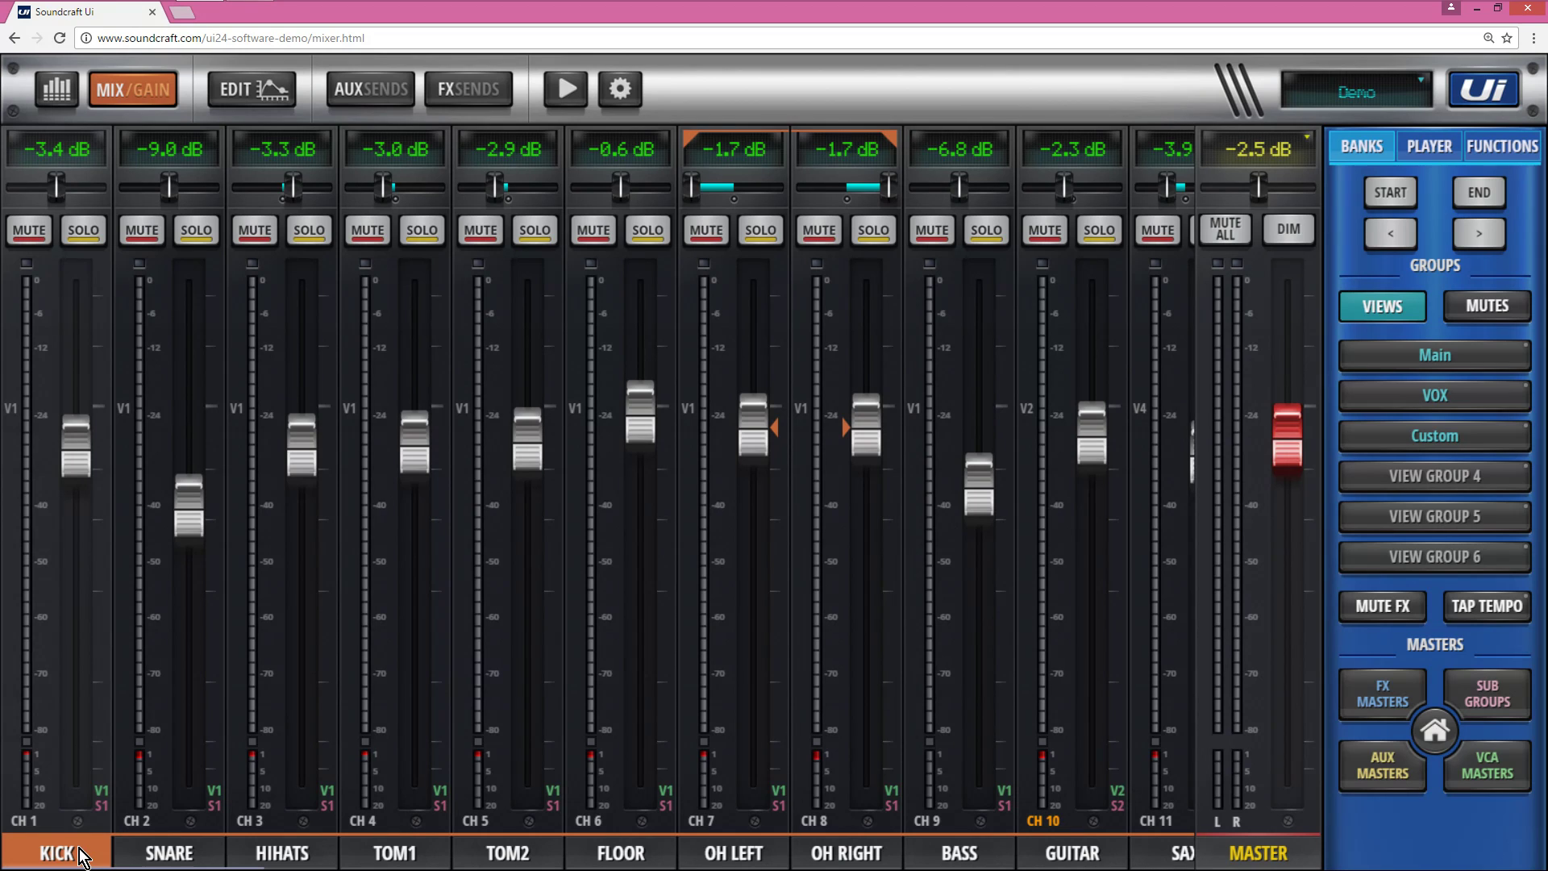
- In the Kick channel's EQ, set the high-pass filter to about 29 Hz and the low-pass filter to about 20.5 kHz
{"action": "left_click", "coordinate": [253, 87]}
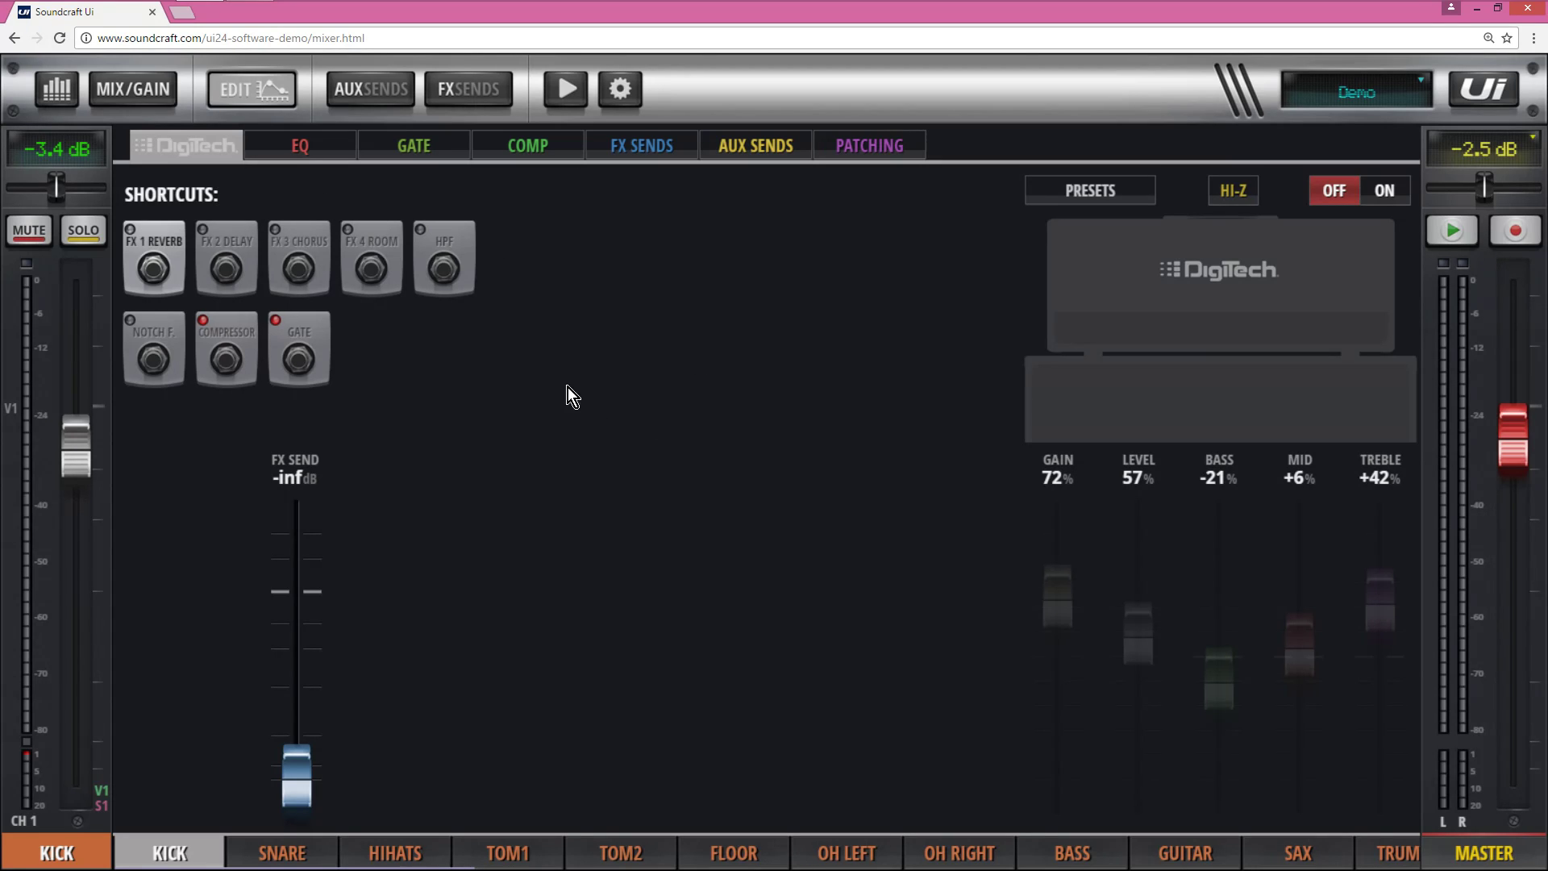
{"action": "left_click", "coordinate": [302, 149]}
{"action": "left_click", "coordinate": [184, 476]}
{"action": "left_click_drag", "start_coordinate": [184, 475], "coordinate": [227, 482]}
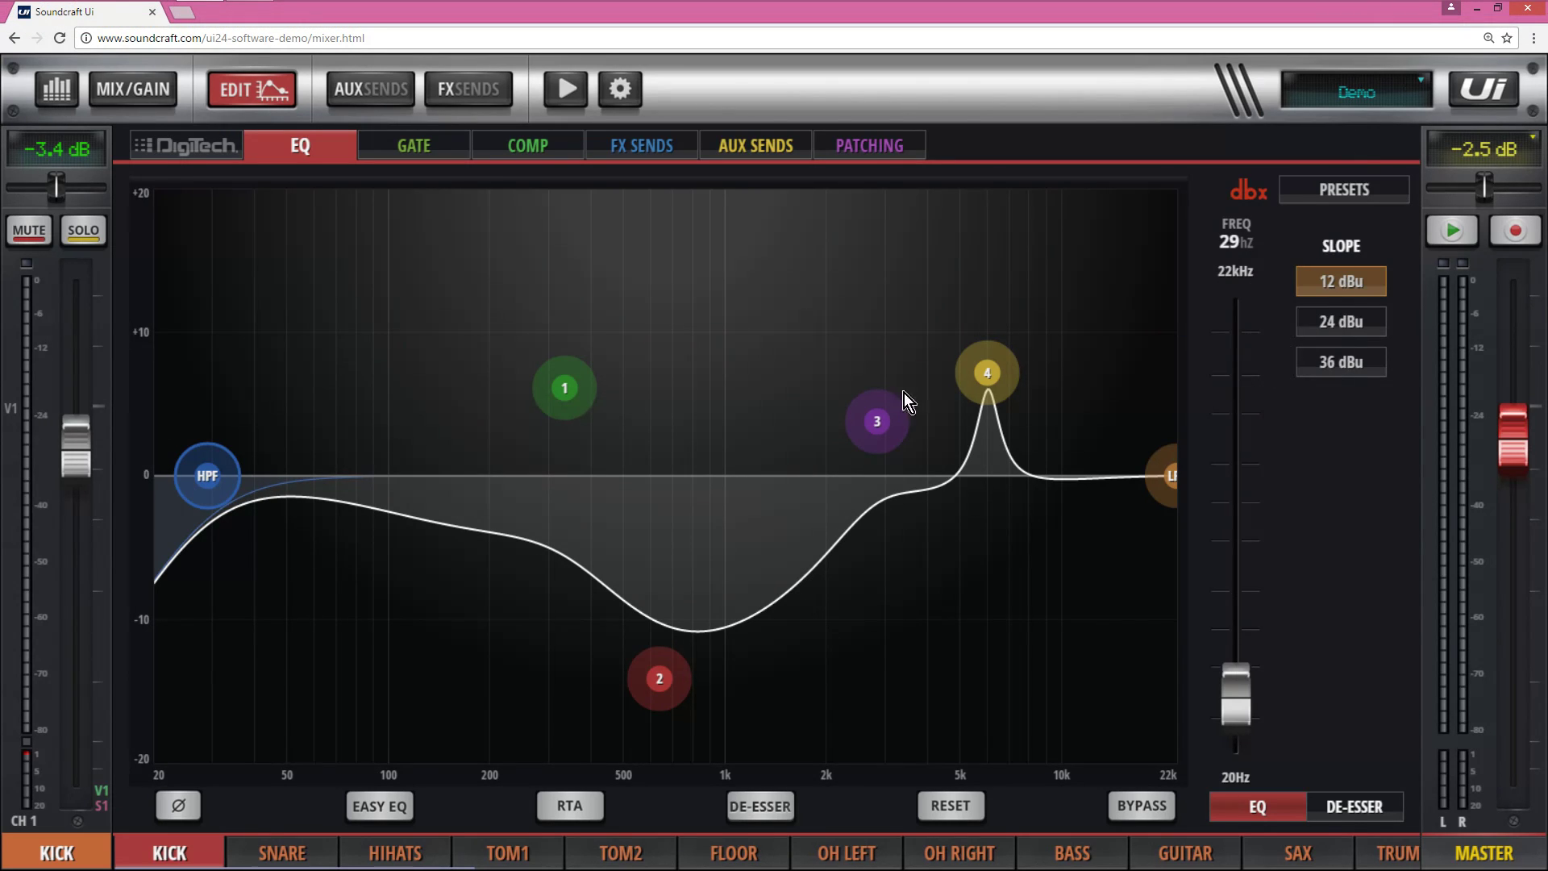
{"action": "mouse_move", "coordinate": [1177, 495]}
{"action": "left_mouse_down"}
{"action": "mouse_move", "coordinate": [1102, 487]}
{"action": "mouse_move", "coordinate": [1169, 486]}
{"action": "left_mouse_up"}
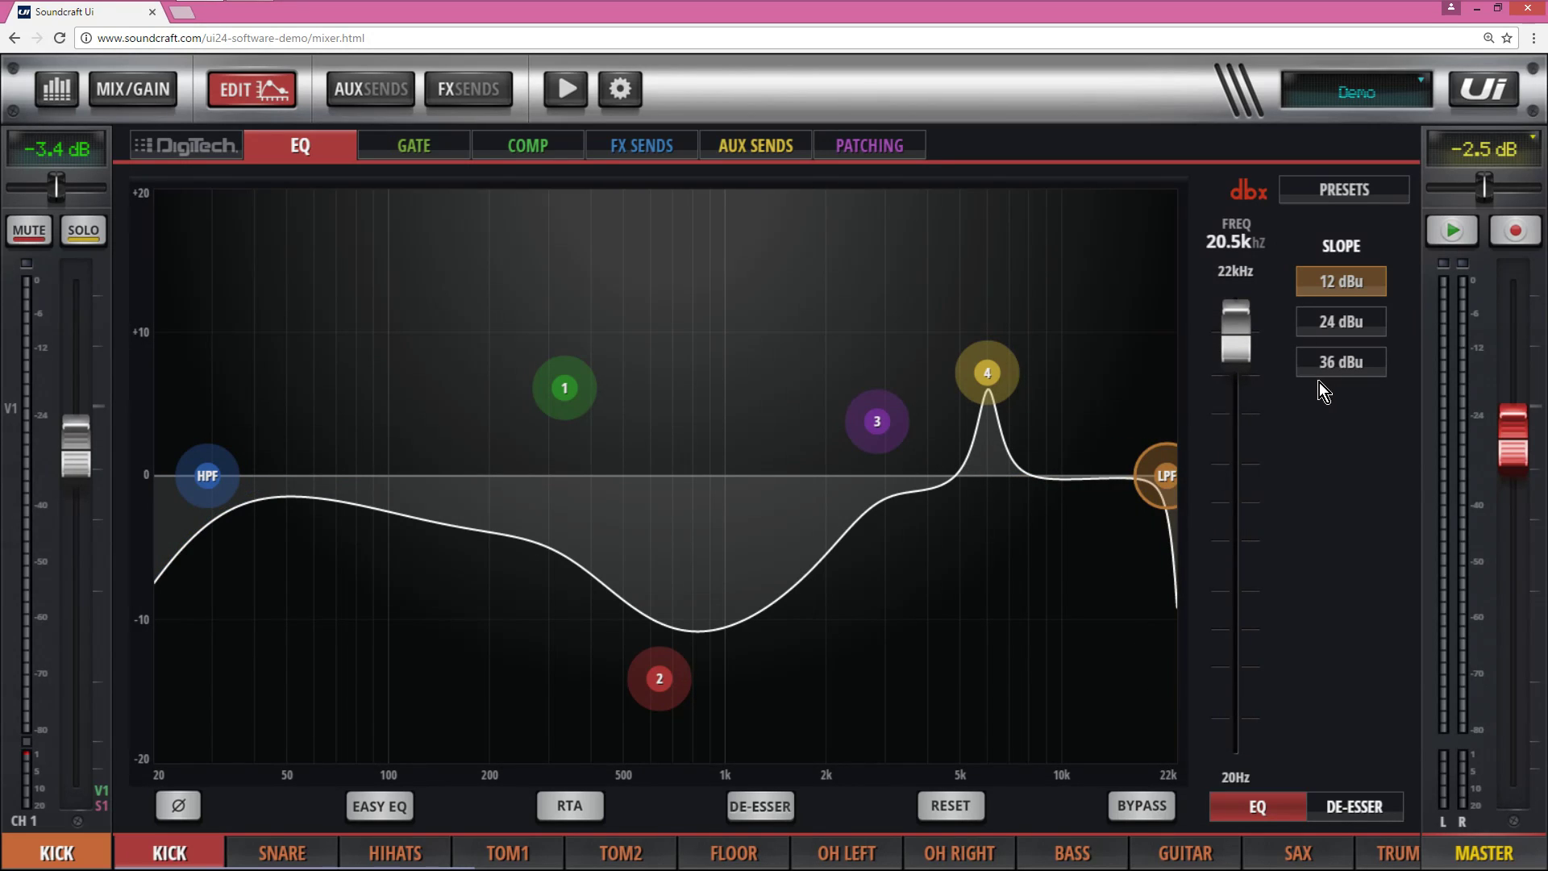
- Reshape the four Kick EQ bands, moving band 2 to about 607 Hz with a gain of -6.8 dB
{"action": "left_click_drag", "start_coordinate": [982, 409], "coordinate": [1000, 444]}
{"action": "left_click_drag", "start_coordinate": [885, 421], "coordinate": [859, 427]}
{"action": "left_click_drag", "start_coordinate": [571, 396], "coordinate": [488, 442]}
{"action": "left_click_drag", "start_coordinate": [662, 687], "coordinate": [656, 599]}
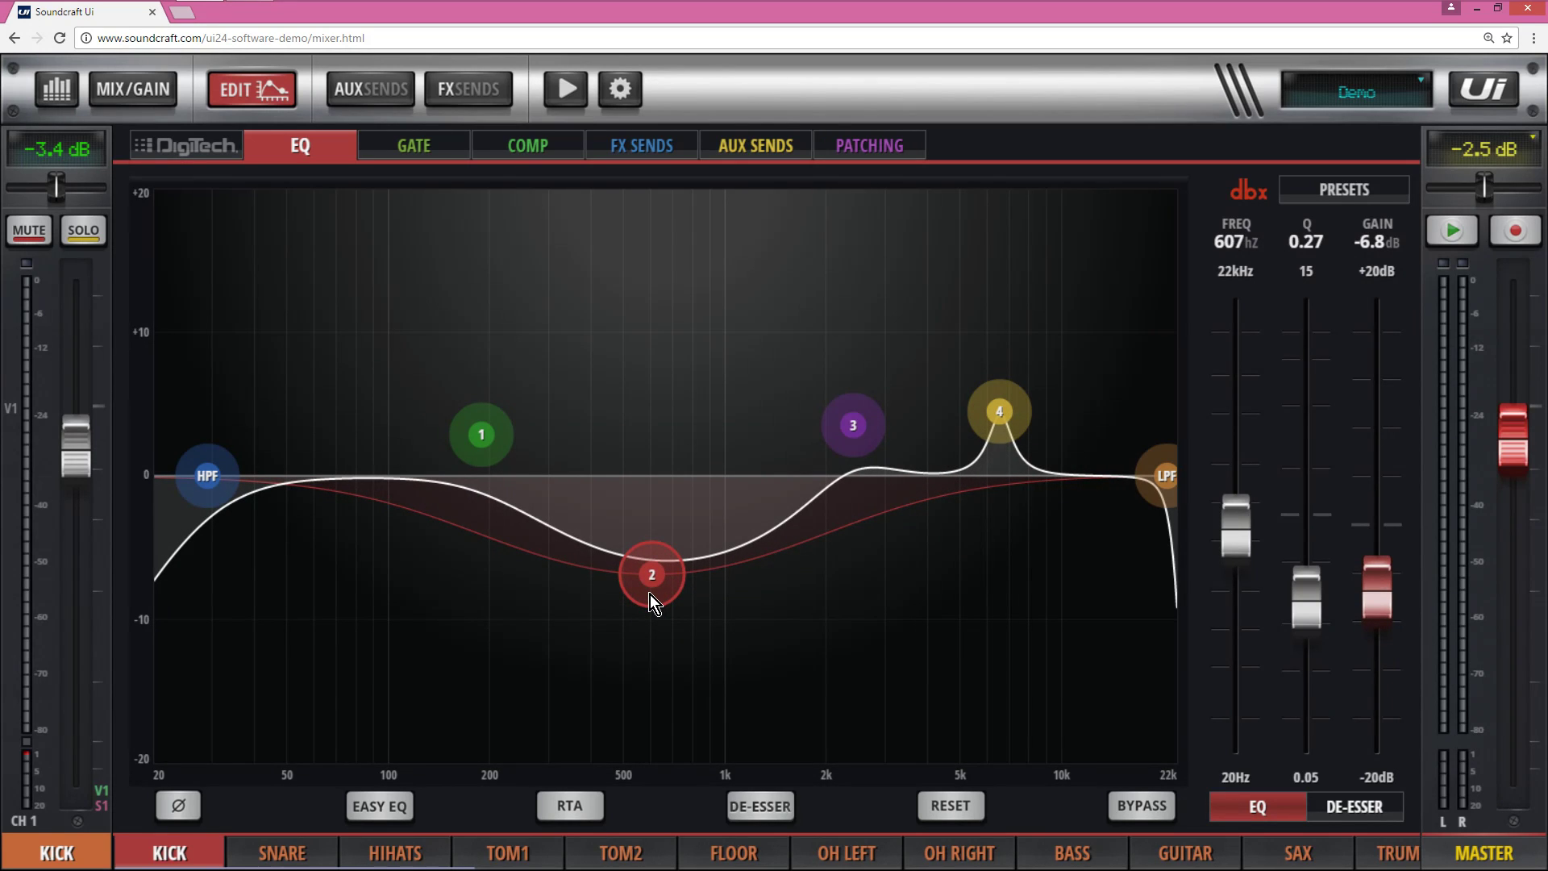
- Try the RTA display and a de-esser at about 5.25 kHz on the Kick EQ, switching each one off again
{"action": "left_click", "coordinate": [575, 803]}
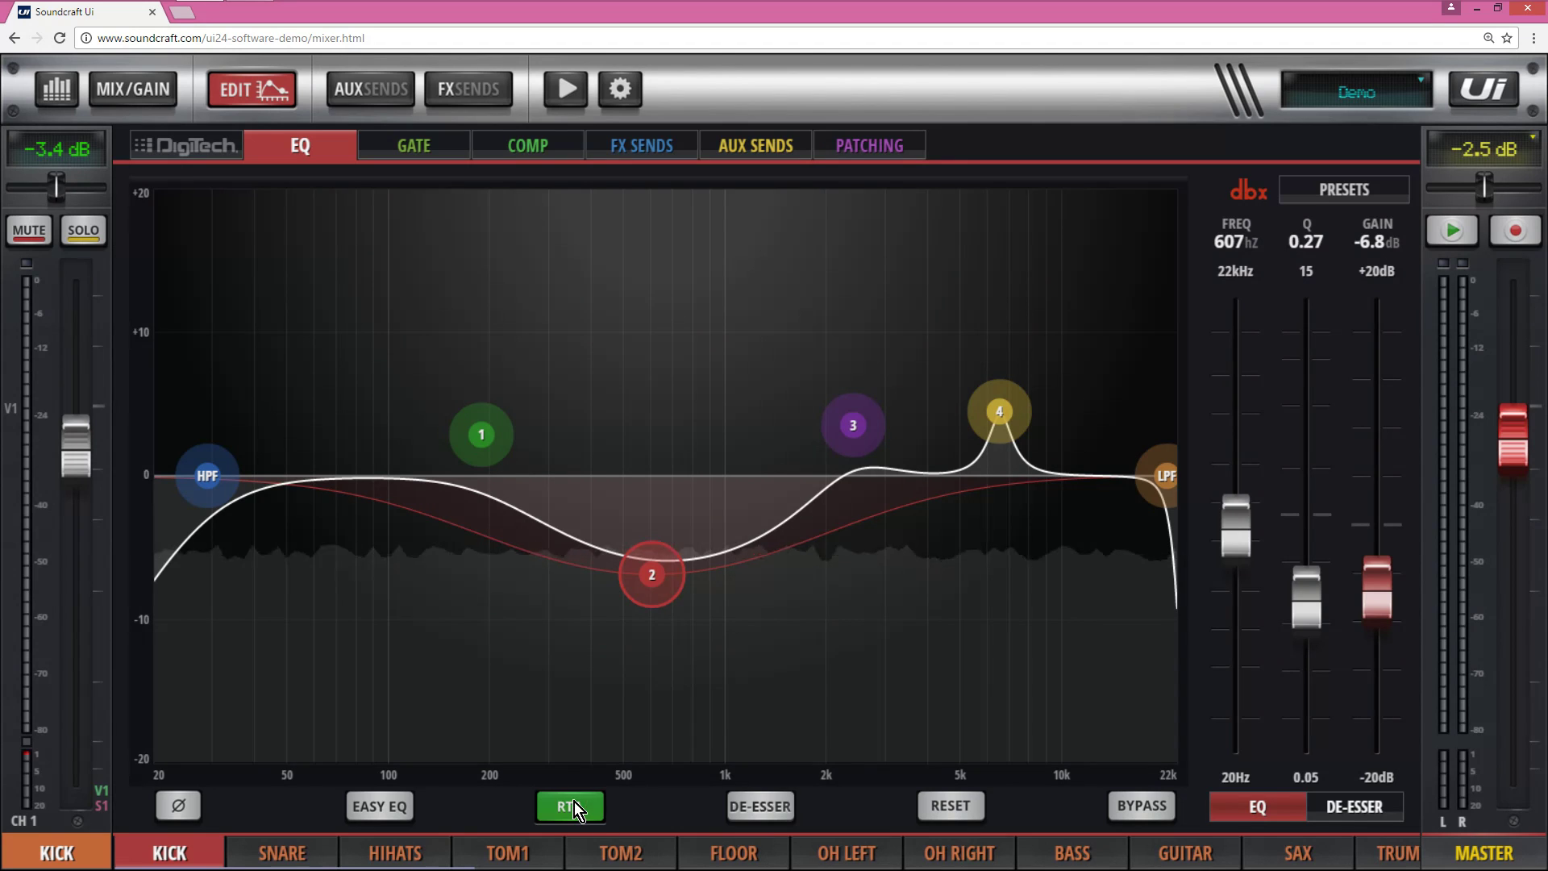
{"action": "left_click", "coordinate": [575, 802]}
{"action": "left_click", "coordinate": [751, 807]}
{"action": "left_click_drag", "start_coordinate": [1057, 638], "coordinate": [957, 614]}
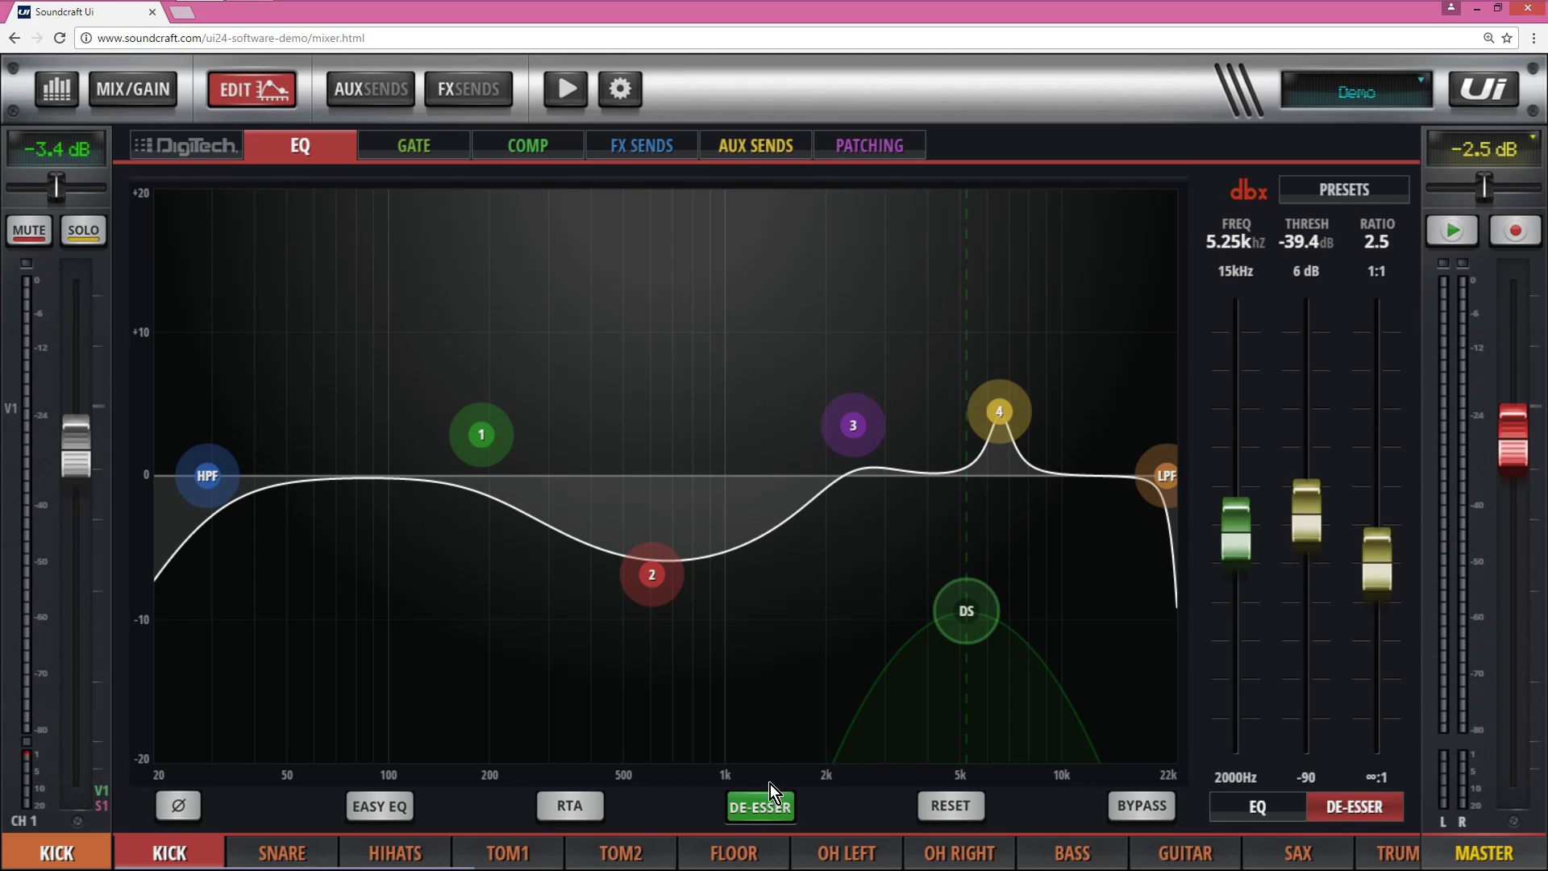
{"action": "left_click", "coordinate": [763, 805]}
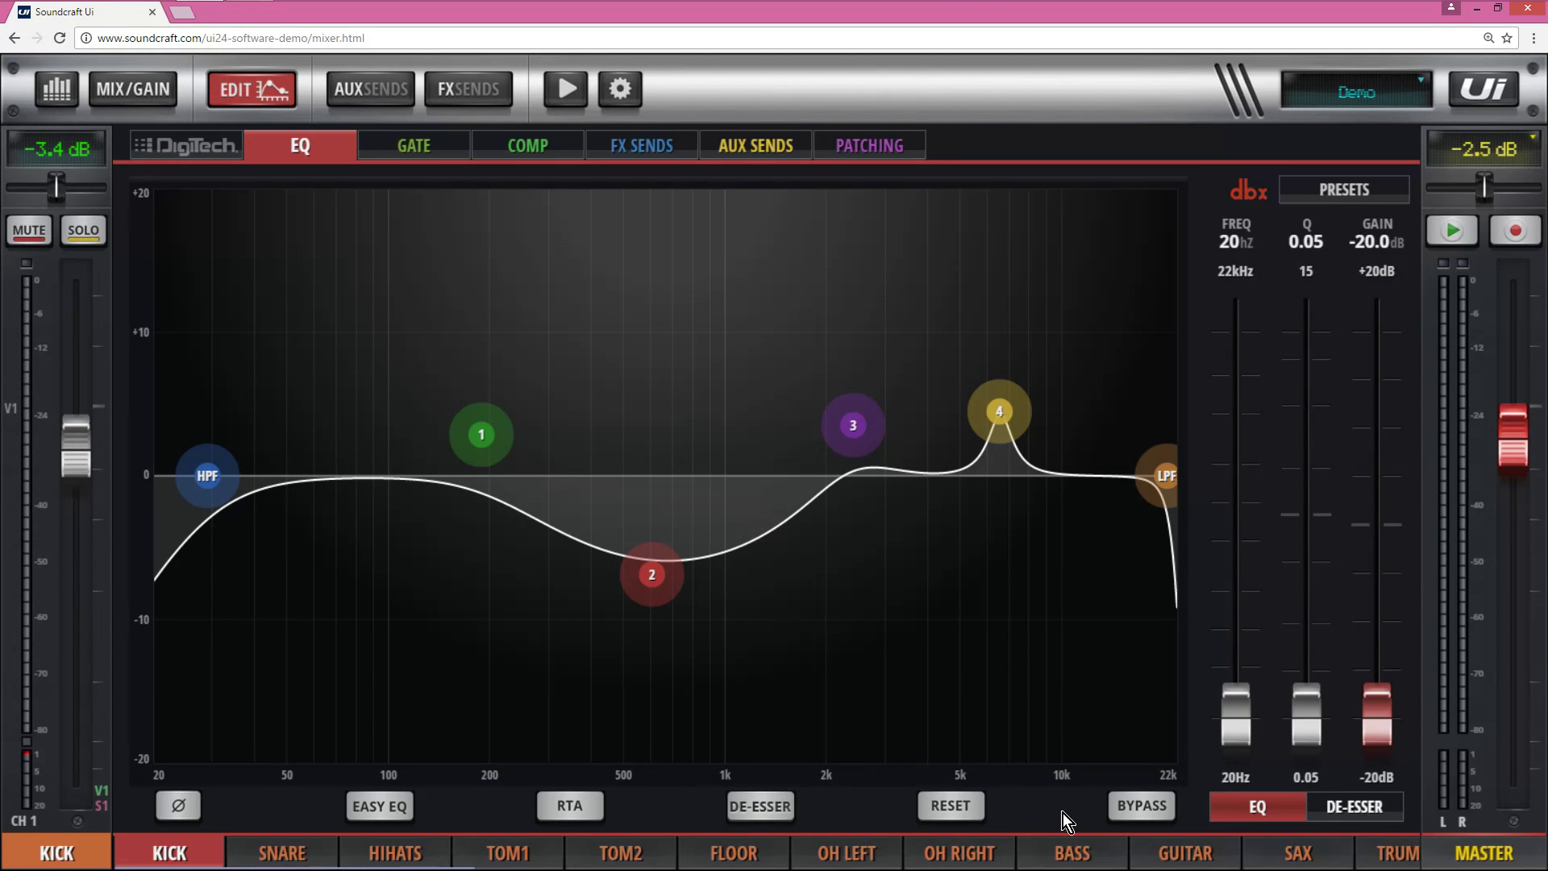
- Replace the Kick EQ with Easy EQ, set bass to -0.1 dB and mid to -1.0 dB, and return to the full EQ
{"action": "left_click", "coordinate": [362, 809]}
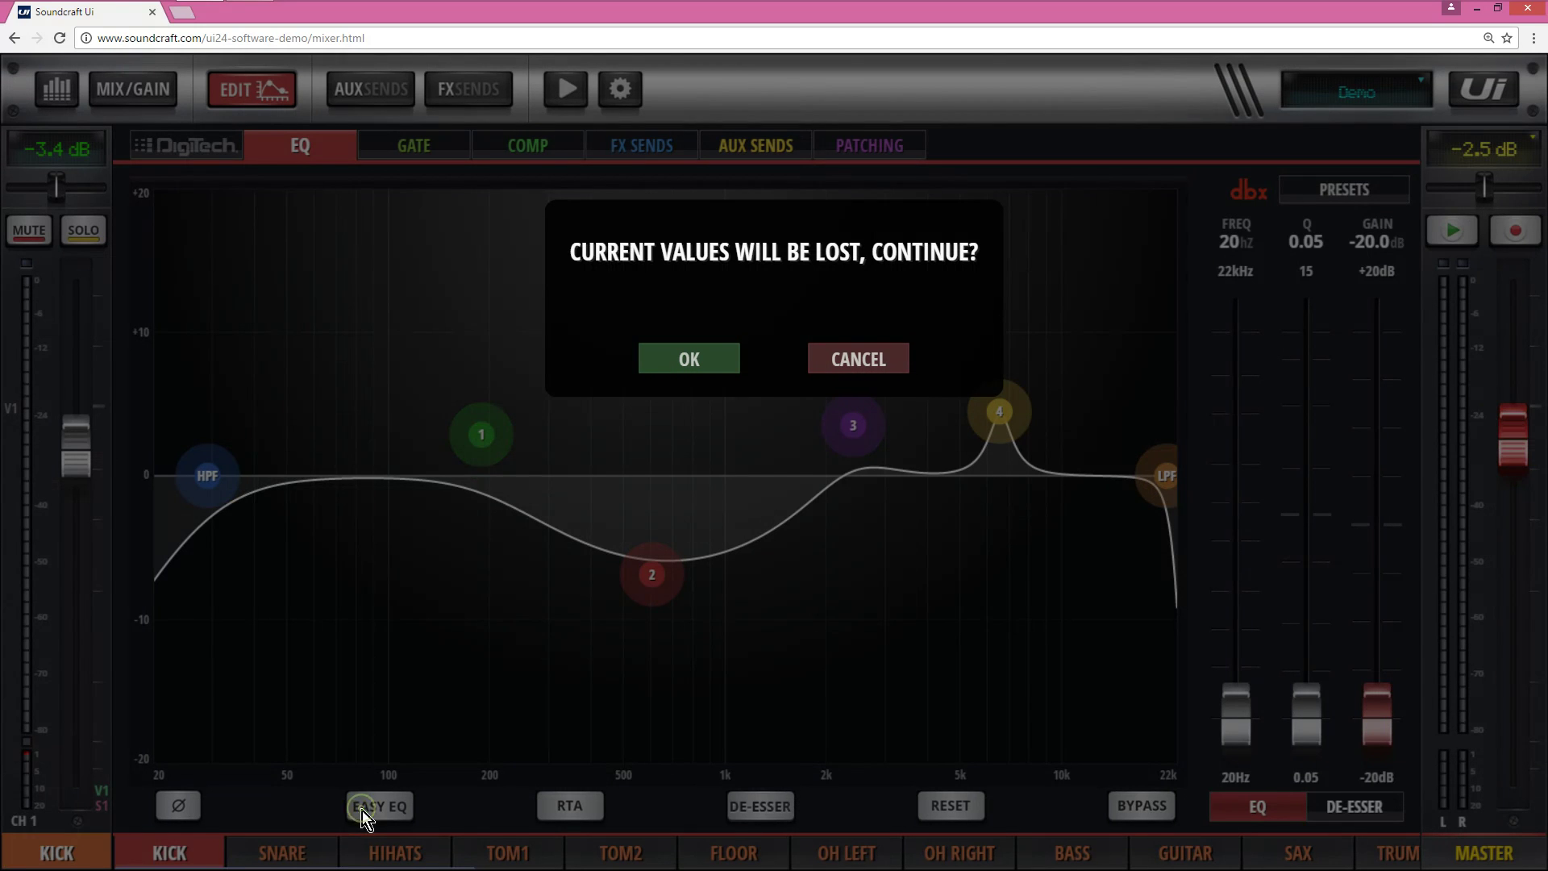
{"action": "left_click", "coordinate": [669, 355]}
{"action": "mouse_move", "coordinate": [335, 470]}
{"action": "left_mouse_down"}
{"action": "mouse_move", "coordinate": [336, 502]}
{"action": "mouse_move", "coordinate": [334, 472]}
{"action": "left_mouse_up"}
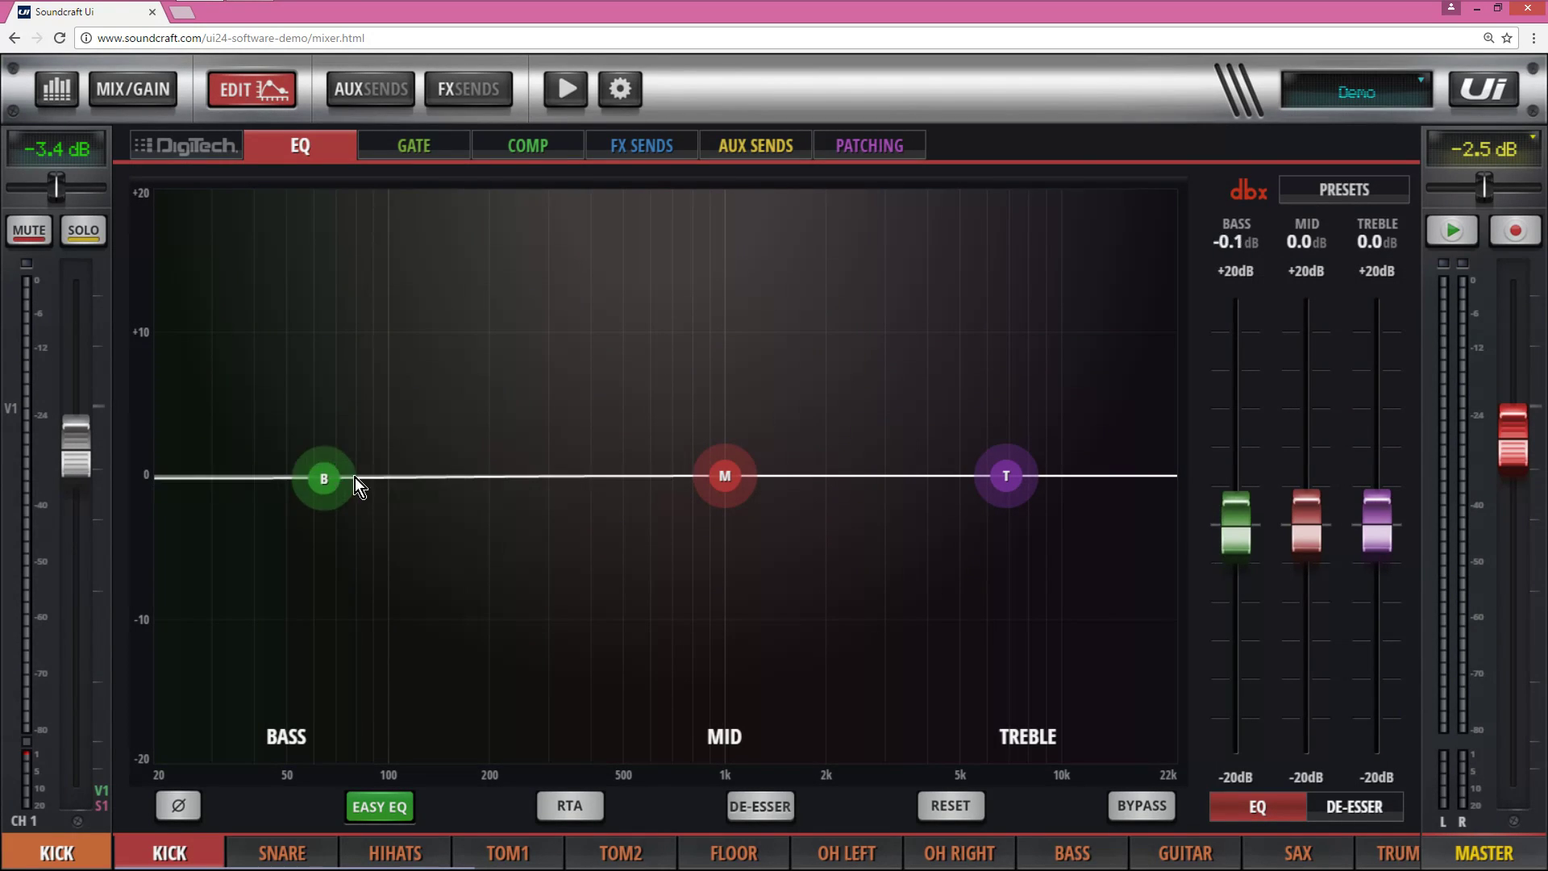
{"action": "left_click_drag", "start_coordinate": [732, 485], "coordinate": [733, 500]}
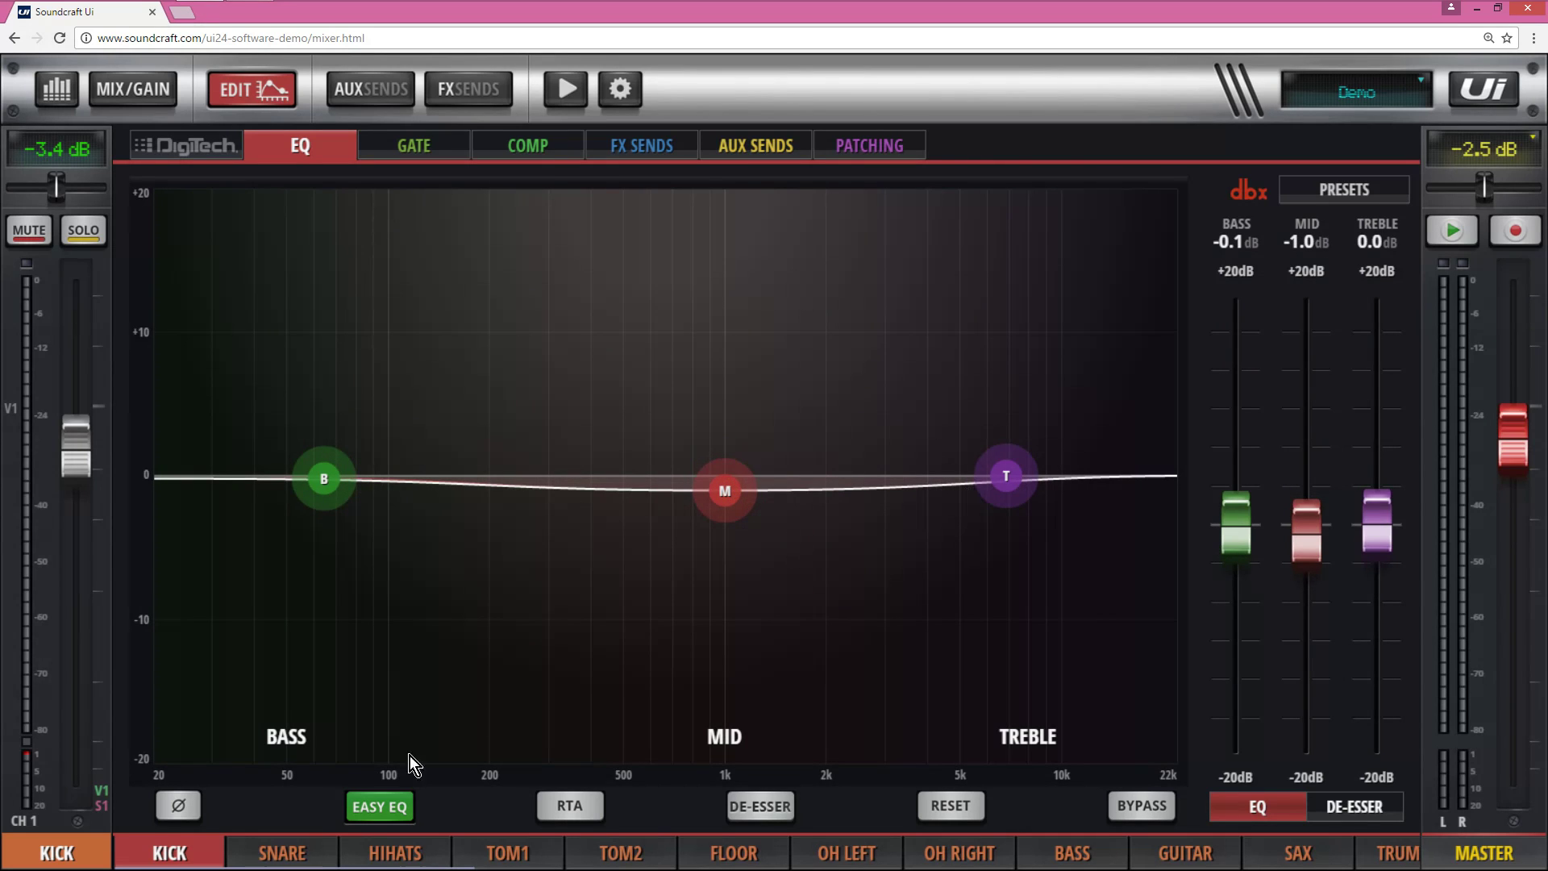
{"action": "left_click", "coordinate": [375, 813]}
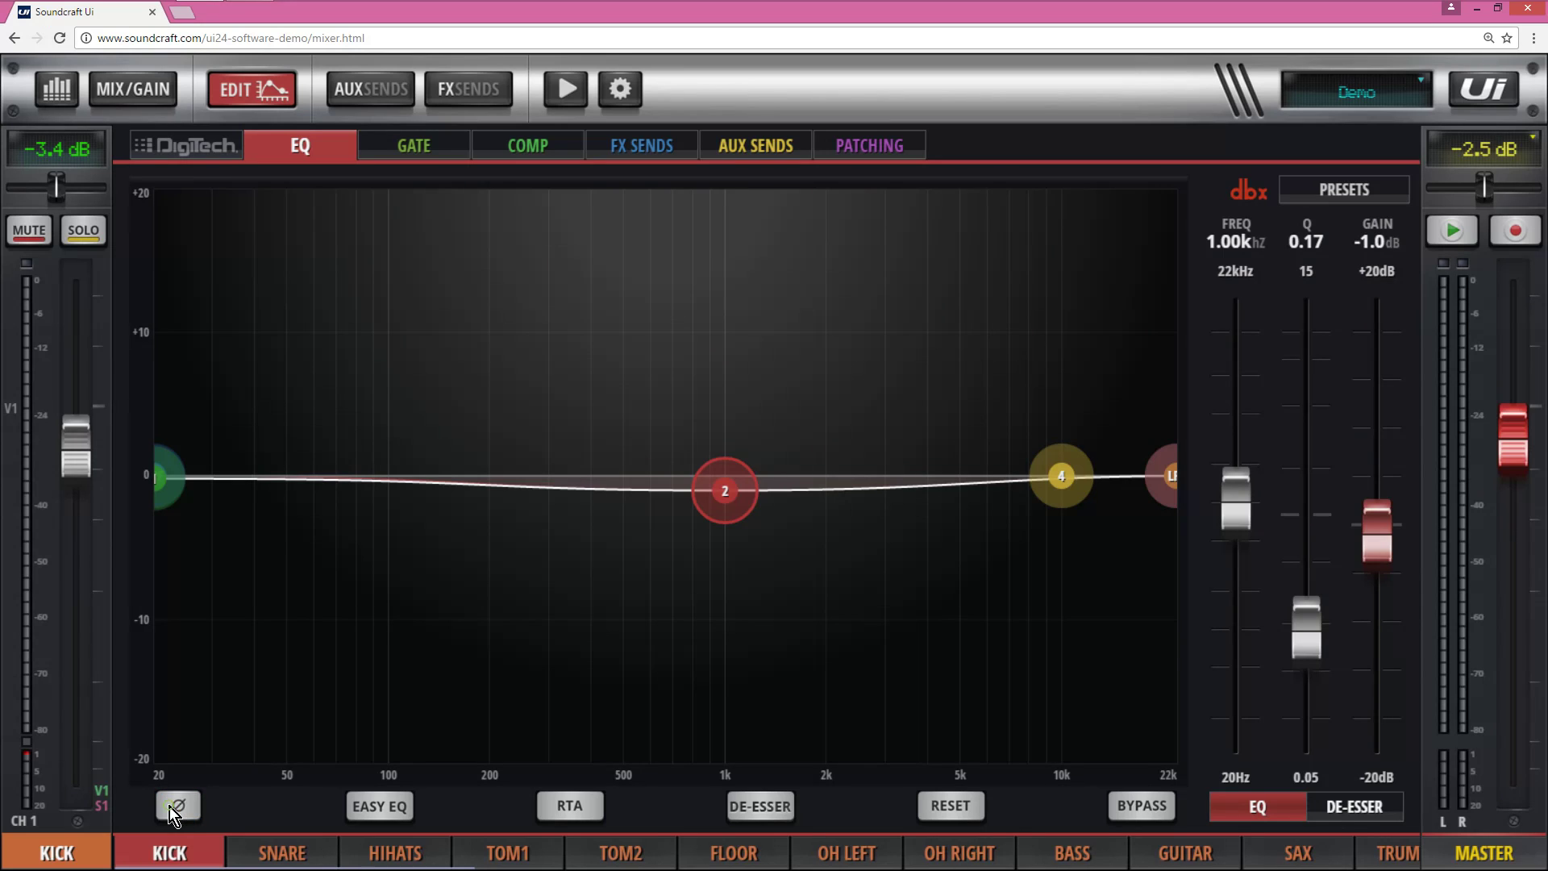
- Adjust the Kick channel's gate to a depth of -18.6 dB and a threshold of -22.5 dB
{"action": "left_click", "coordinate": [415, 157]}
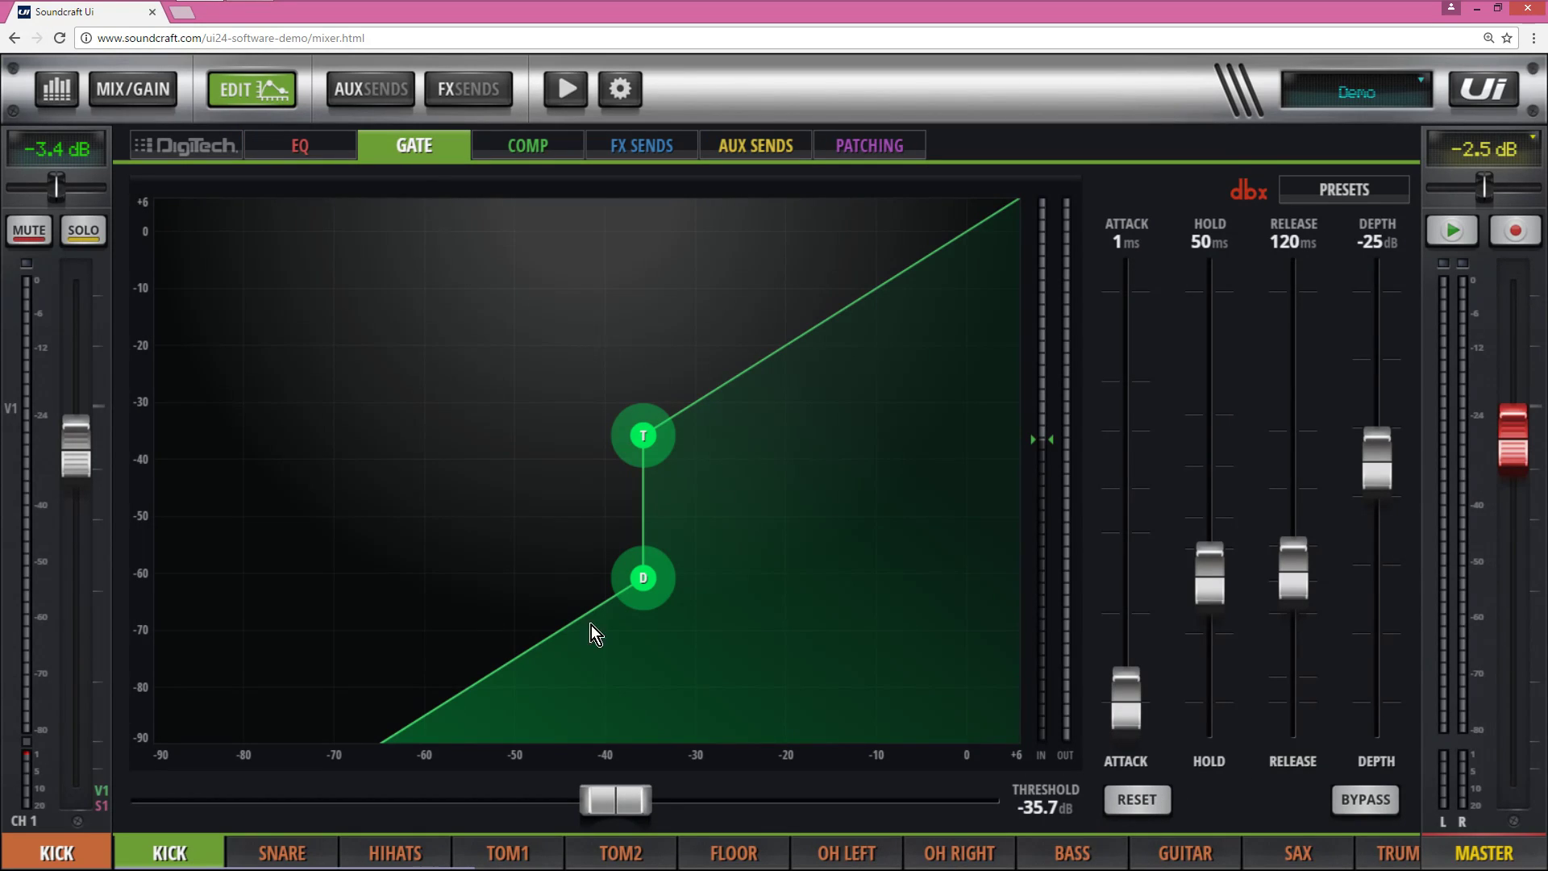
{"action": "left_click_drag", "start_coordinate": [628, 596], "coordinate": [618, 558]}
{"action": "left_click_drag", "start_coordinate": [635, 448], "coordinate": [752, 427]}
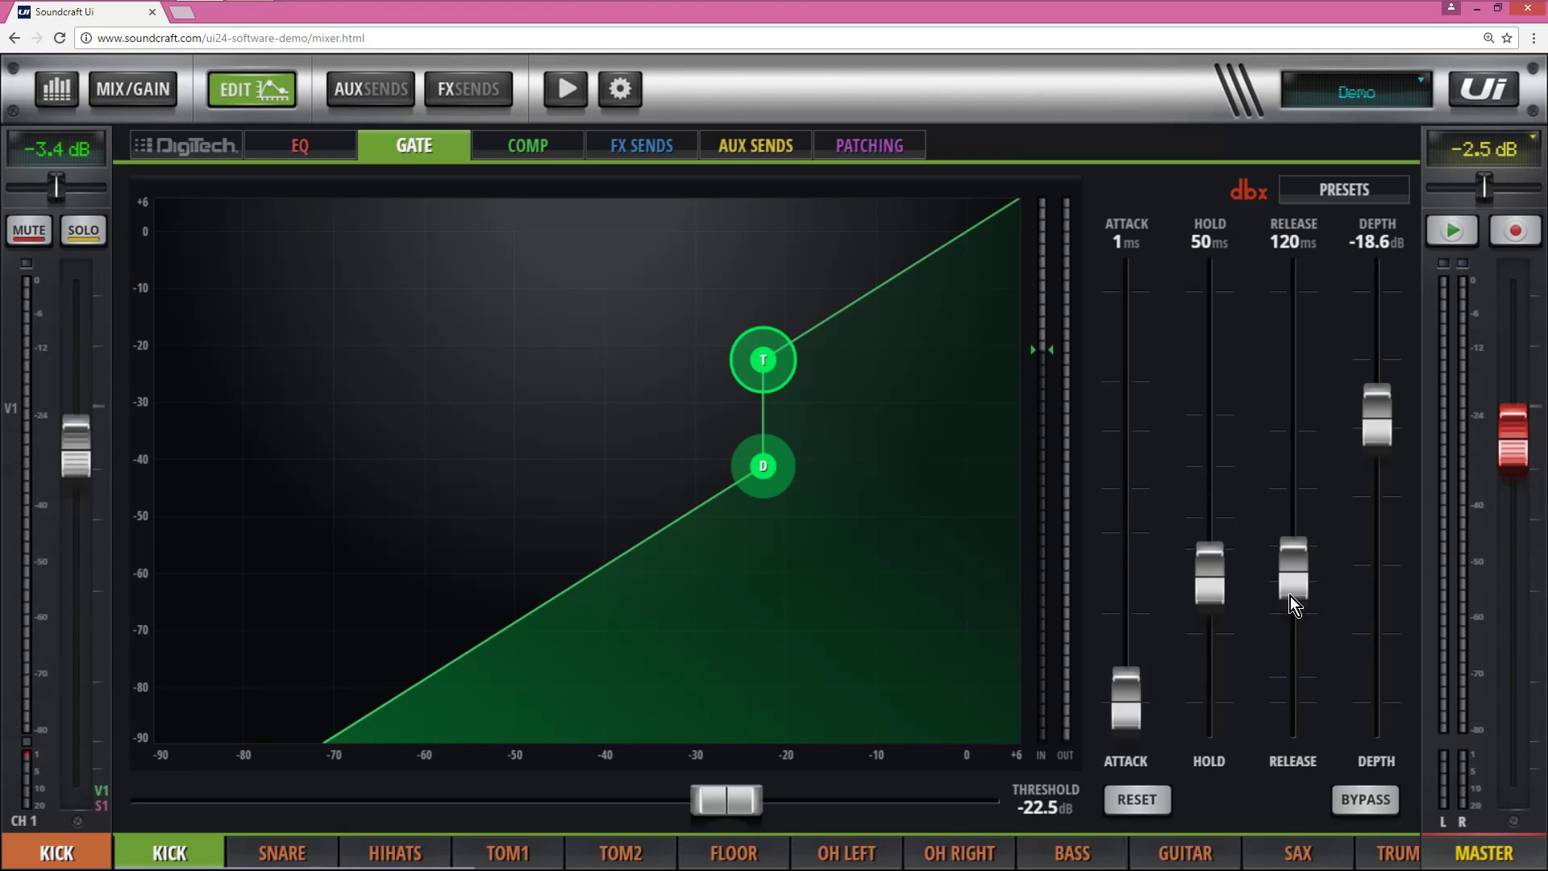
- Adjust the Kick channel's compressor to a threshold of -23.9 dB and a ratio of 1.74
{"action": "left_click", "coordinate": [519, 143]}
{"action": "left_click_drag", "start_coordinate": [800, 321], "coordinate": [731, 339]}
{"action": "mouse_move", "coordinate": [981, 274]}
{"action": "left_mouse_down"}
{"action": "mouse_move", "coordinate": [980, 320]}
{"action": "mouse_move", "coordinate": [969, 257]}
{"action": "mouse_move", "coordinate": [972, 273]}
{"action": "left_mouse_up"}
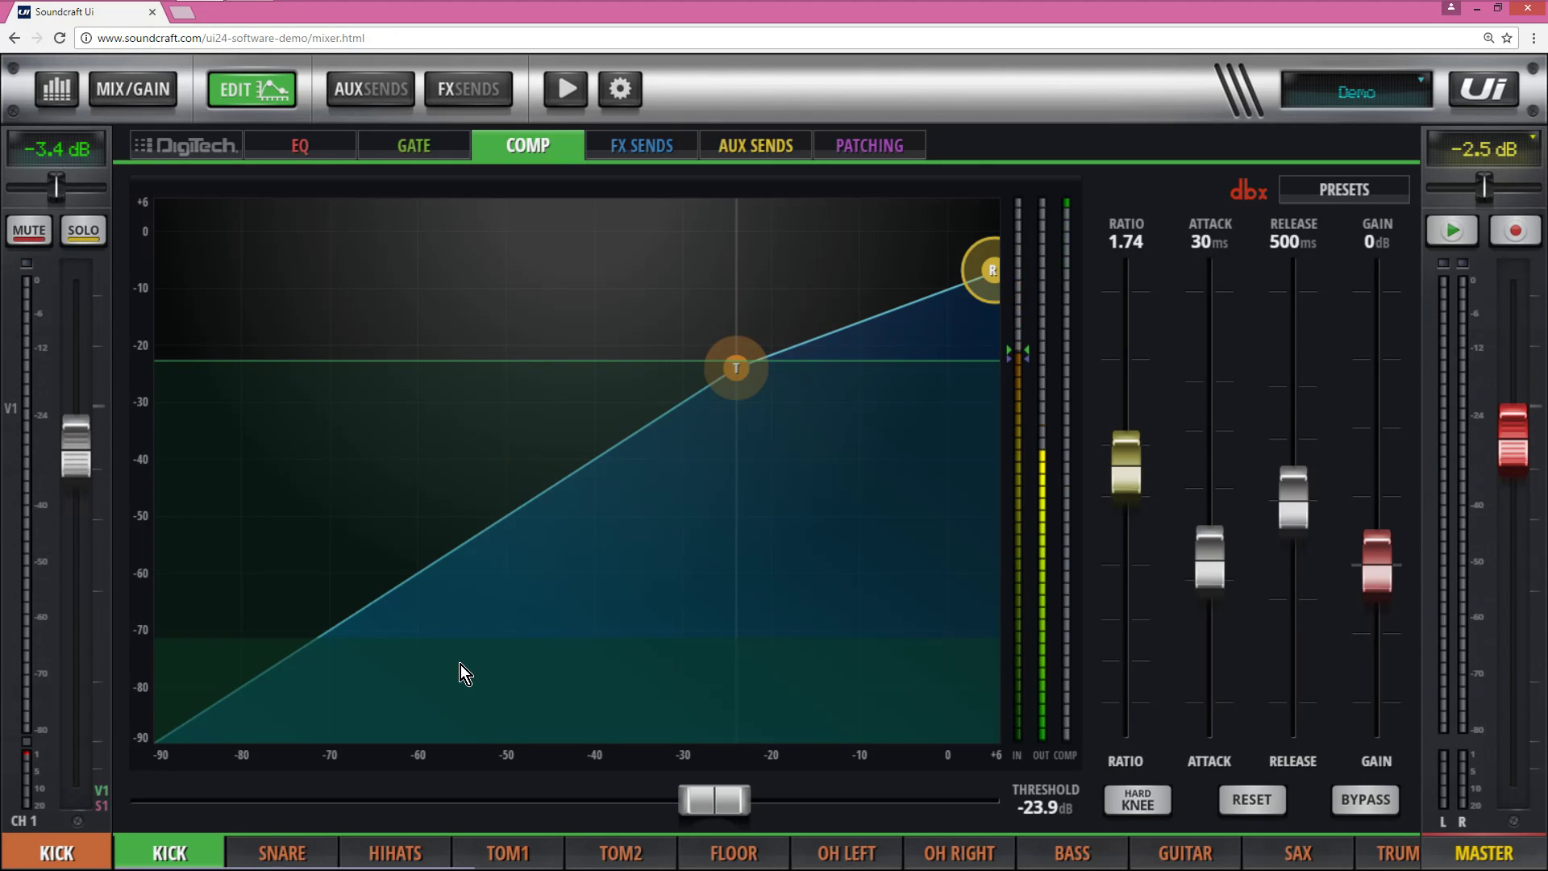
- Compare the compressor's soft knee and hard knee modes, ending on hard knee
{"action": "left_click", "coordinate": [1140, 804]}
{"action": "left_click", "coordinate": [1140, 804]}
{"action": "left_click", "coordinate": [1141, 804]}
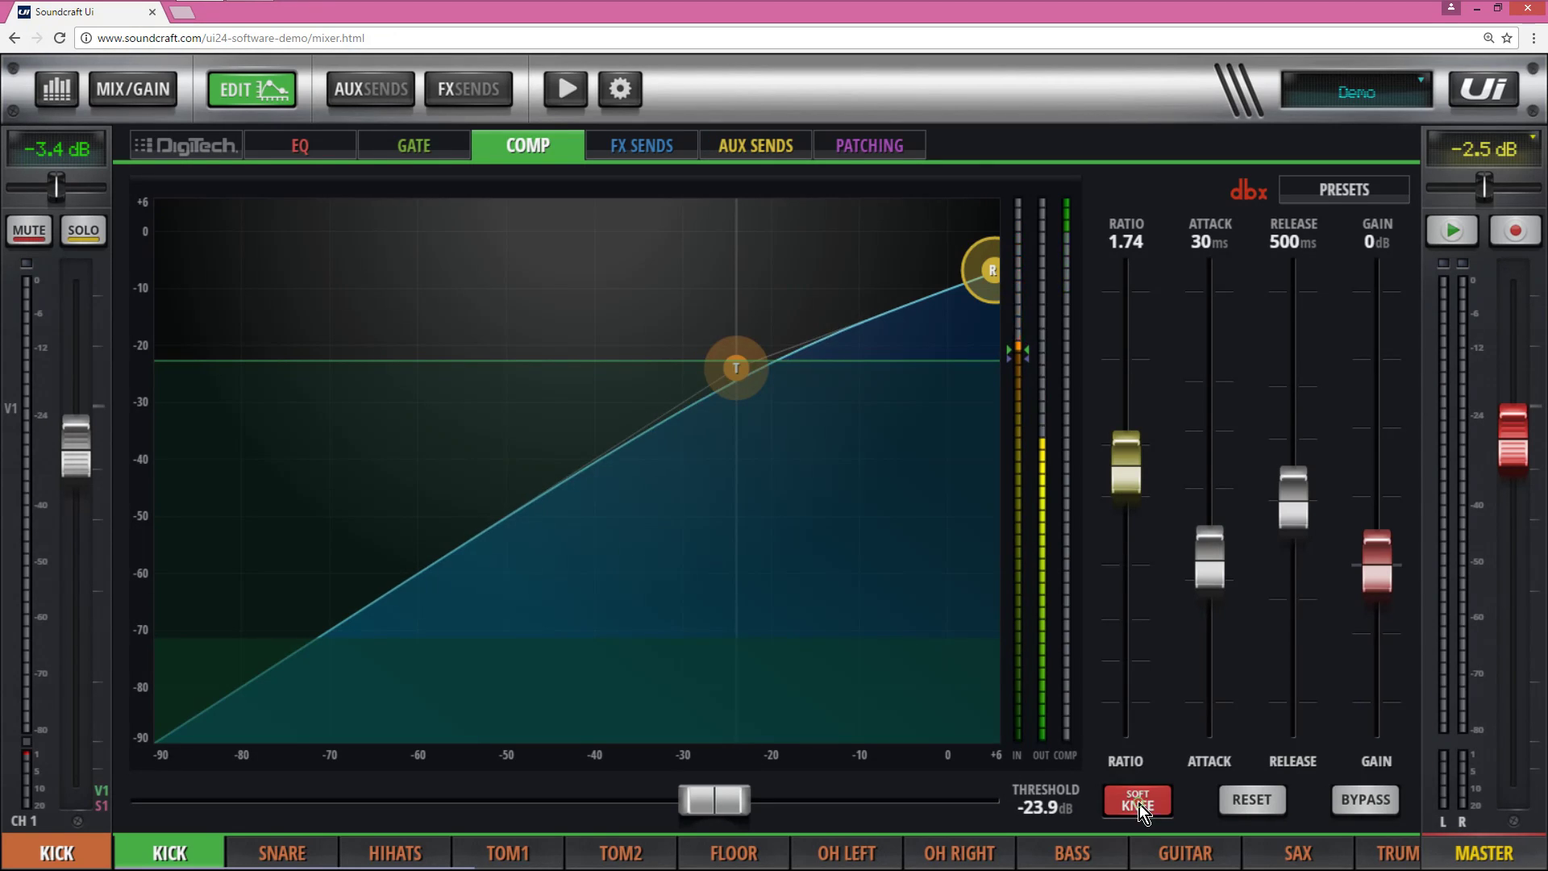
{"action": "left_click", "coordinate": [1141, 805]}
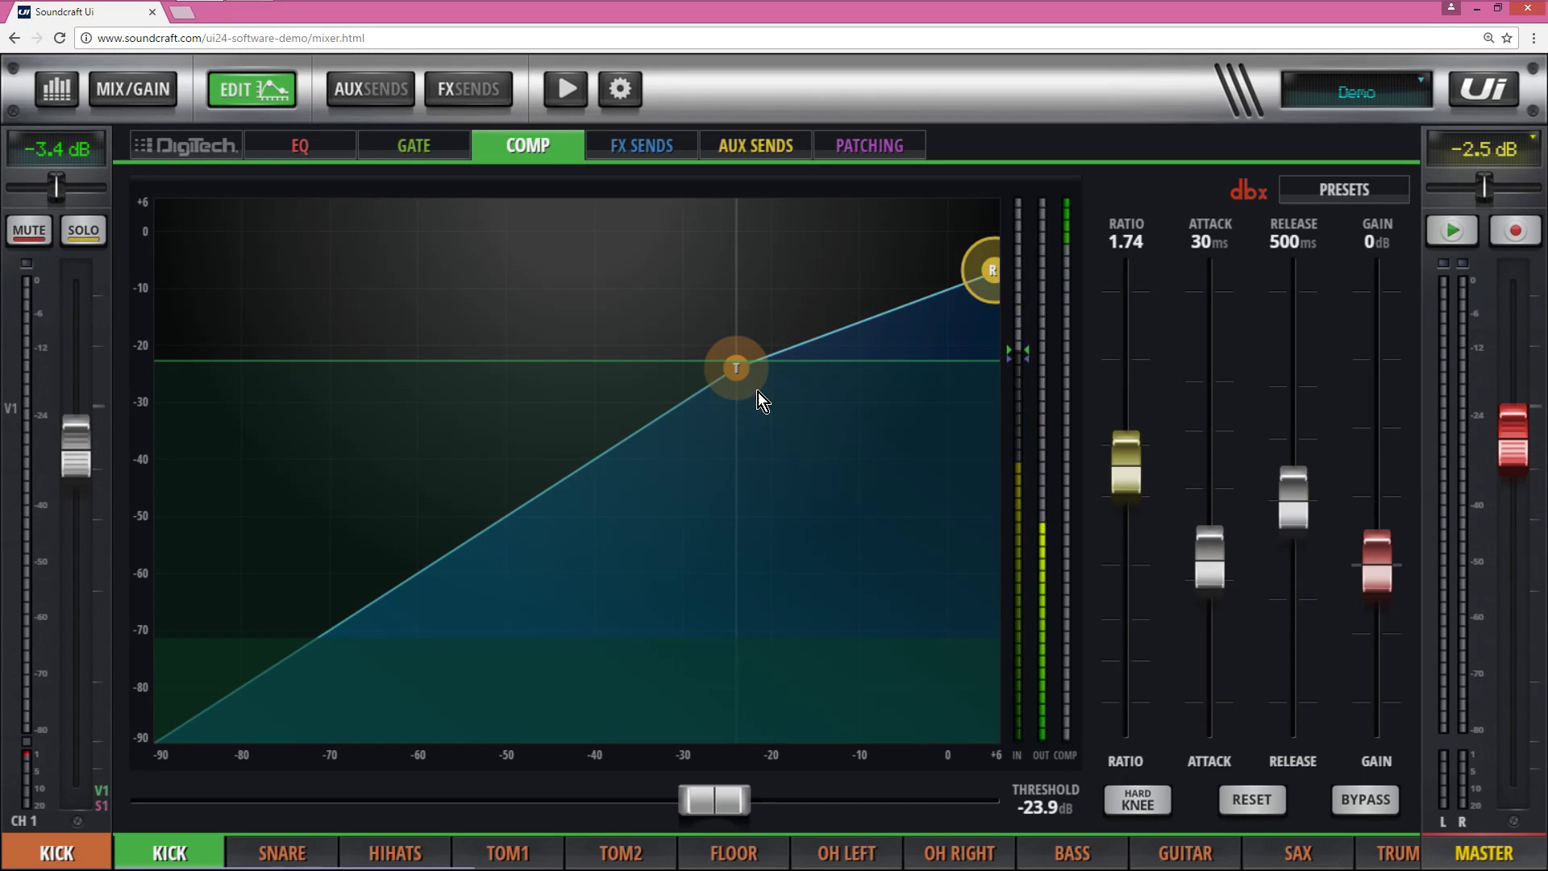
- Open the Kick channel's FX sends and bring up the FX 2 Delay parameters
{"action": "left_click", "coordinate": [620, 151]}
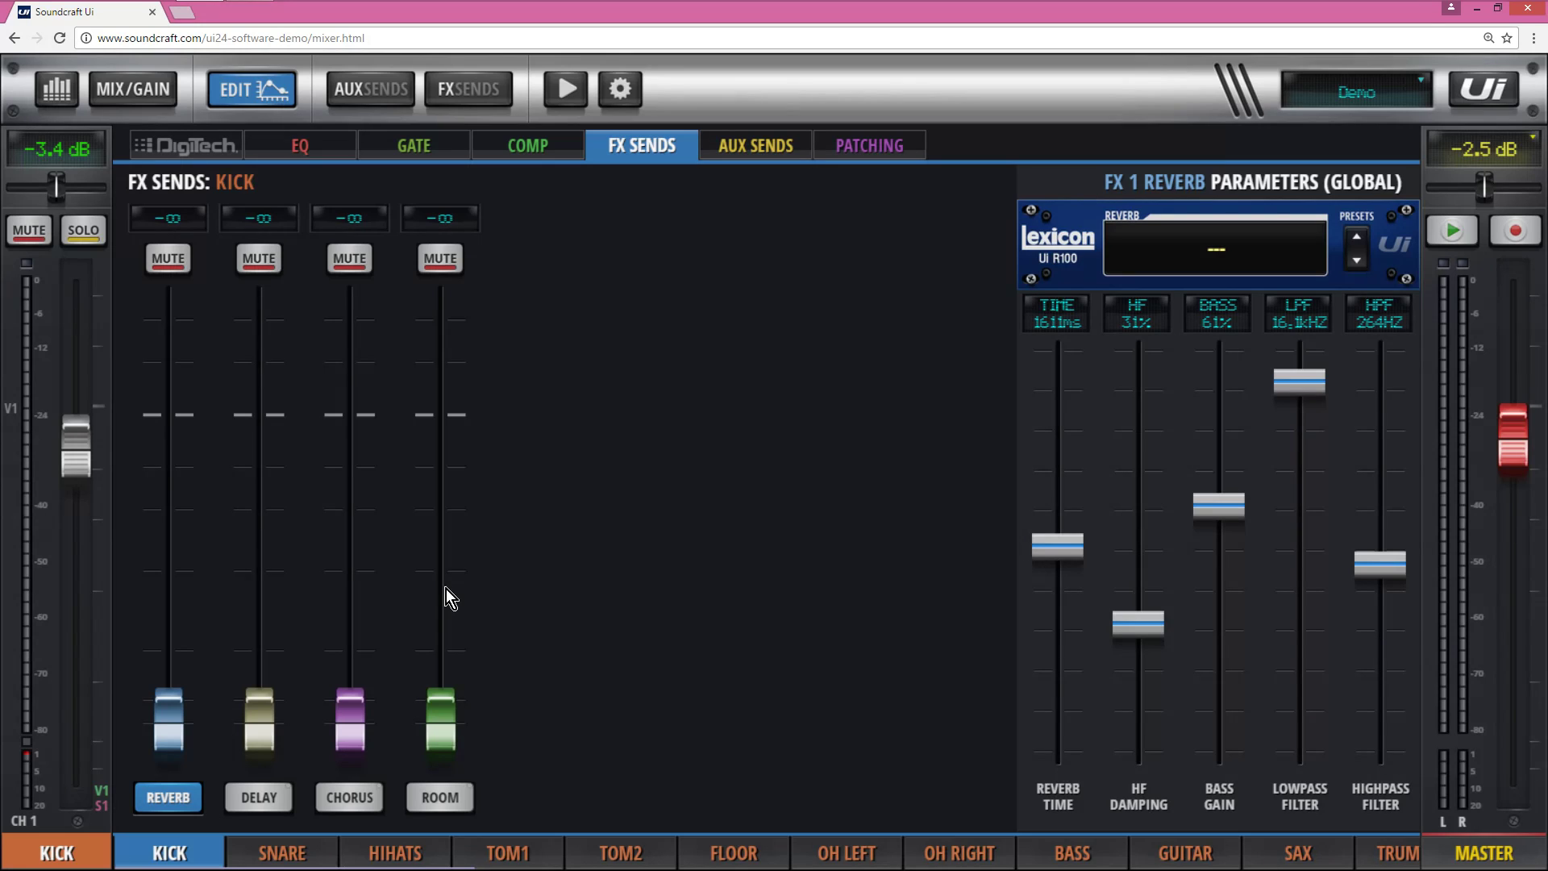
{"action": "left_click", "coordinate": [279, 795]}
{"action": "left_click", "coordinate": [282, 791]}
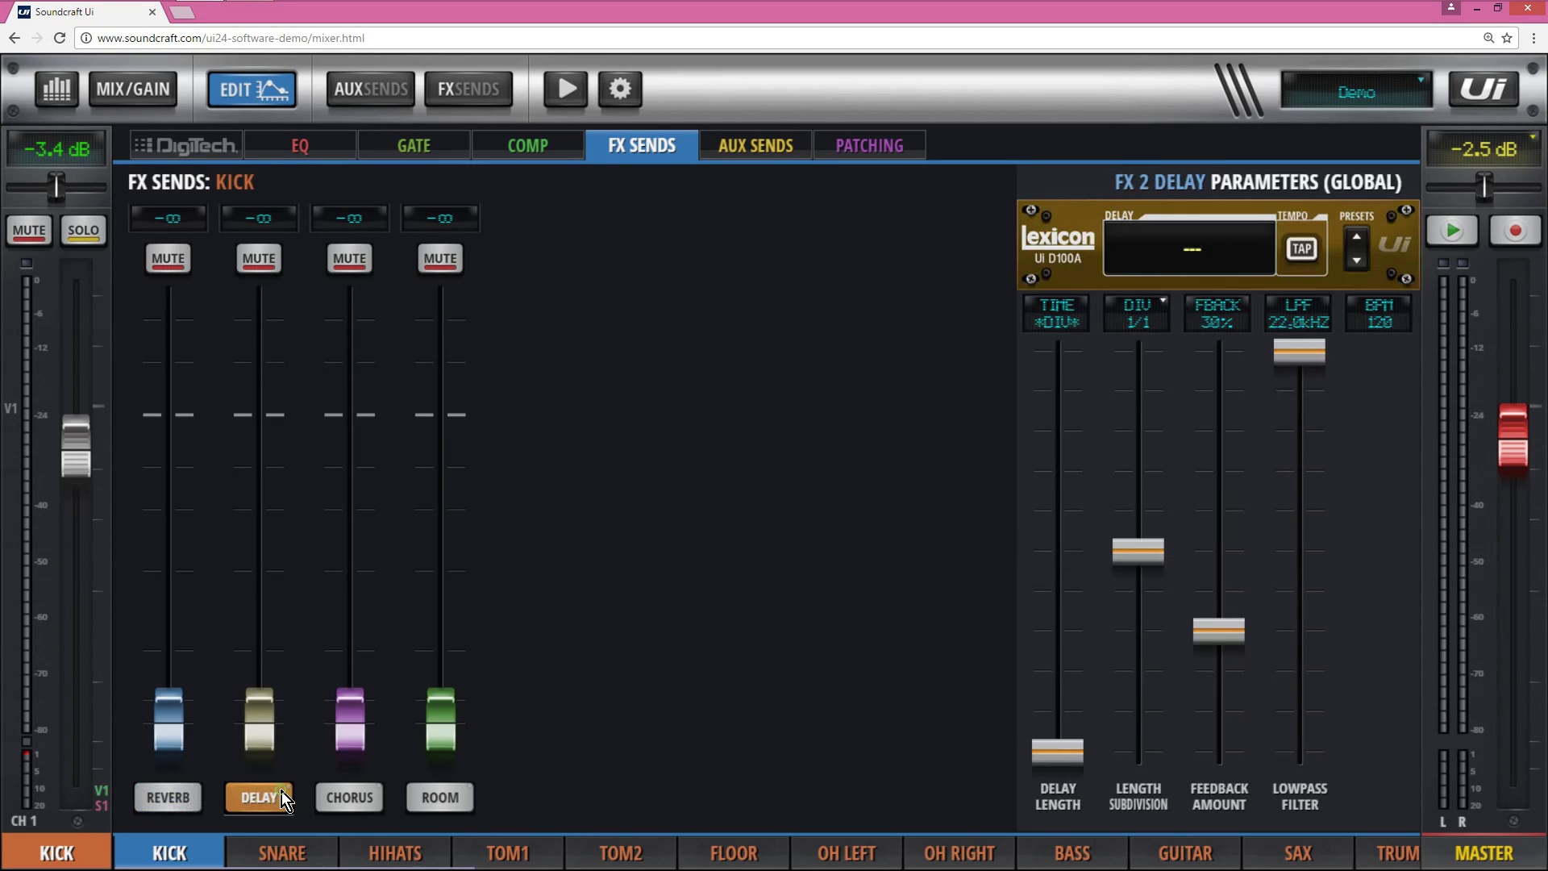
- View the effect type choices for the FX 2 Delay slot and bring up the FX 4 Room parameters
{"action": "left_click", "coordinate": [283, 791]}
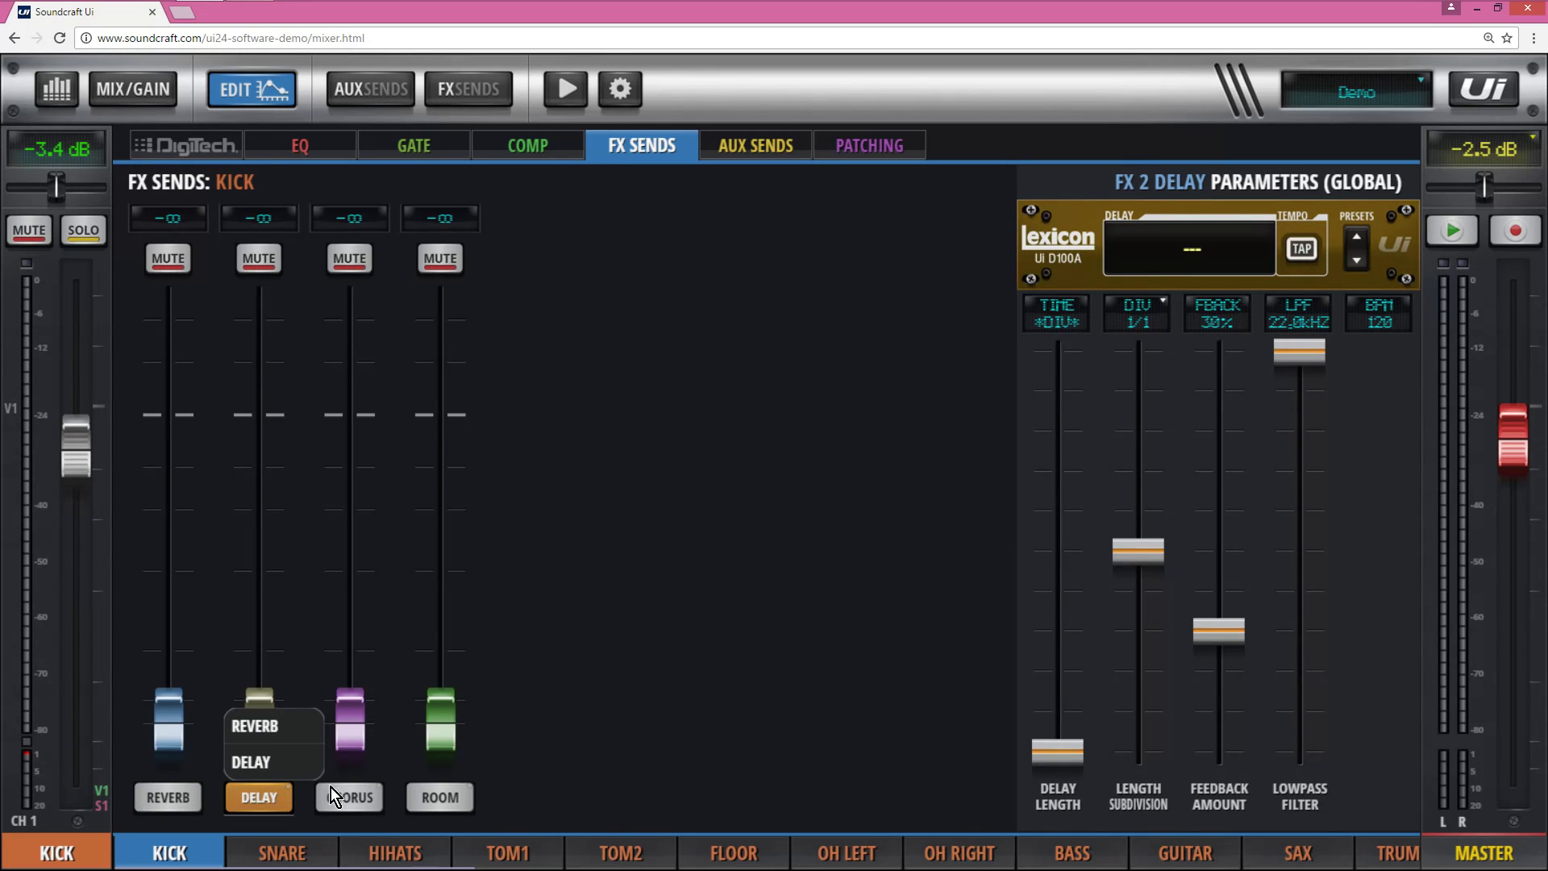
{"action": "left_click", "coordinate": [354, 795]}
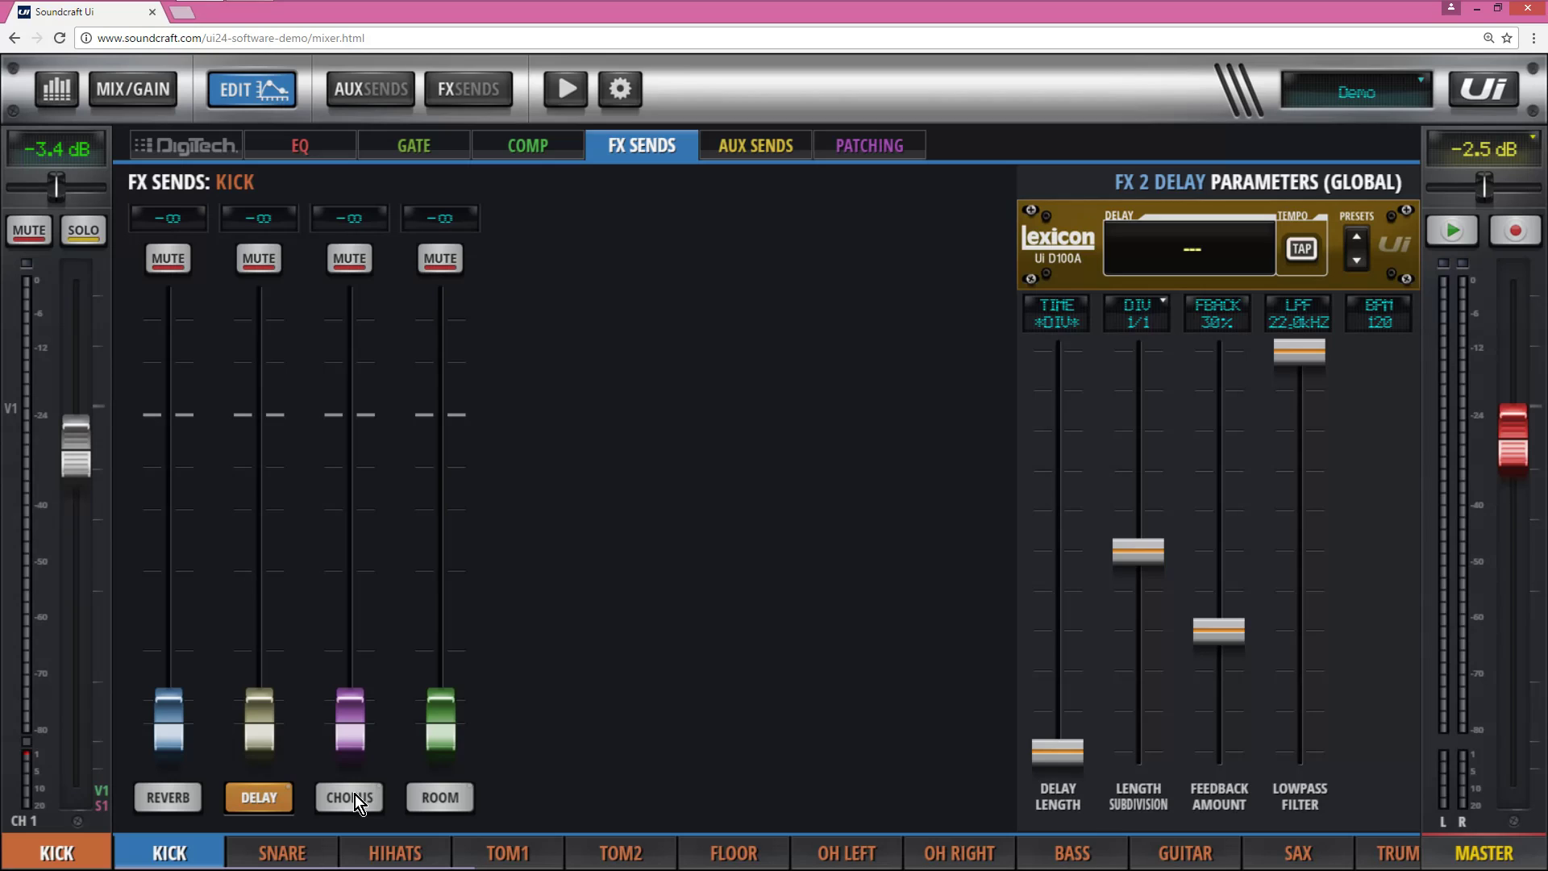
{"action": "left_click", "coordinate": [469, 797]}
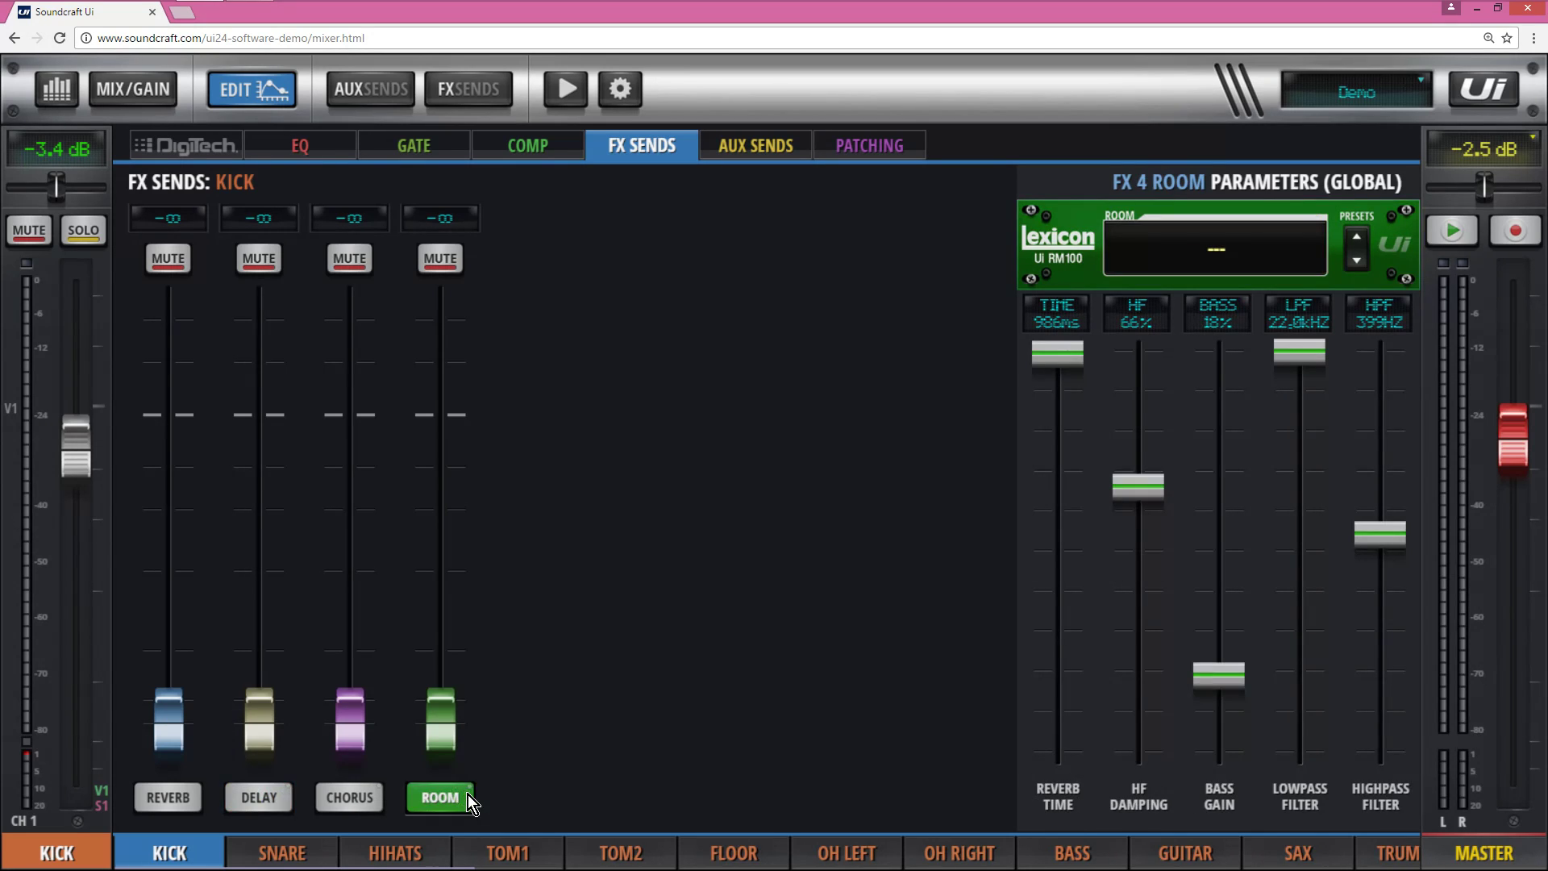
{"action": "left_click", "coordinate": [468, 797]}
{"action": "left_click", "coordinate": [471, 794]}
- Raise the Kick channel's reverb and delay sends to -51 dB, and return both to -∞
{"action": "left_click_drag", "start_coordinate": [177, 737], "coordinate": [171, 673]}
{"action": "left_click_drag", "start_coordinate": [267, 716], "coordinate": [262, 691]}
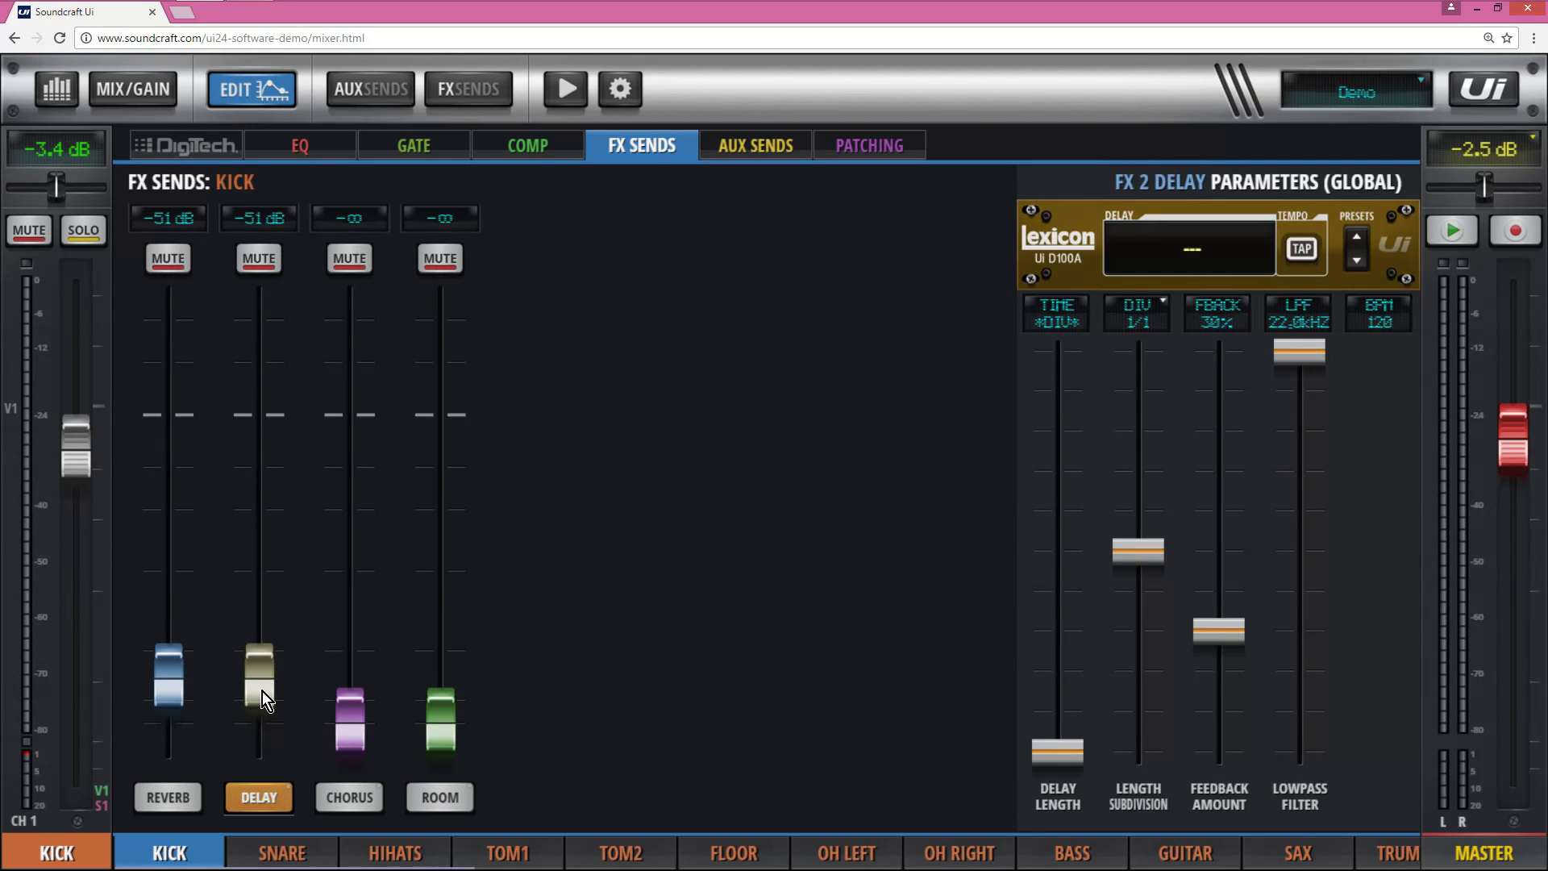
{"action": "left_click", "coordinate": [342, 724]}
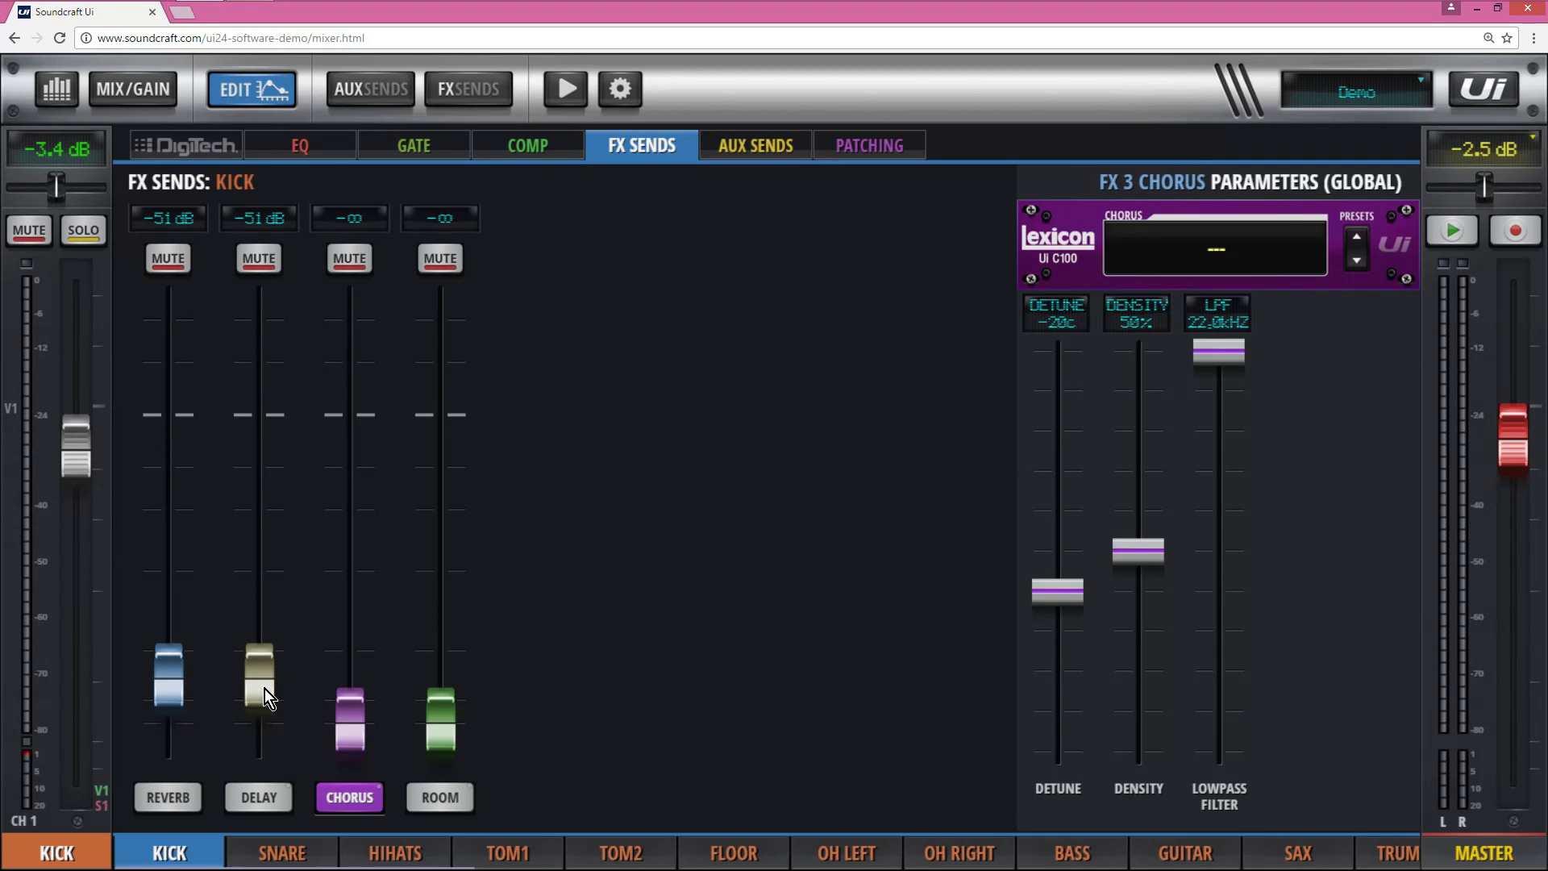
{"action": "left_click_drag", "start_coordinate": [265, 688], "coordinate": [260, 744]}
{"action": "left_click_drag", "start_coordinate": [192, 700], "coordinate": [324, 811]}
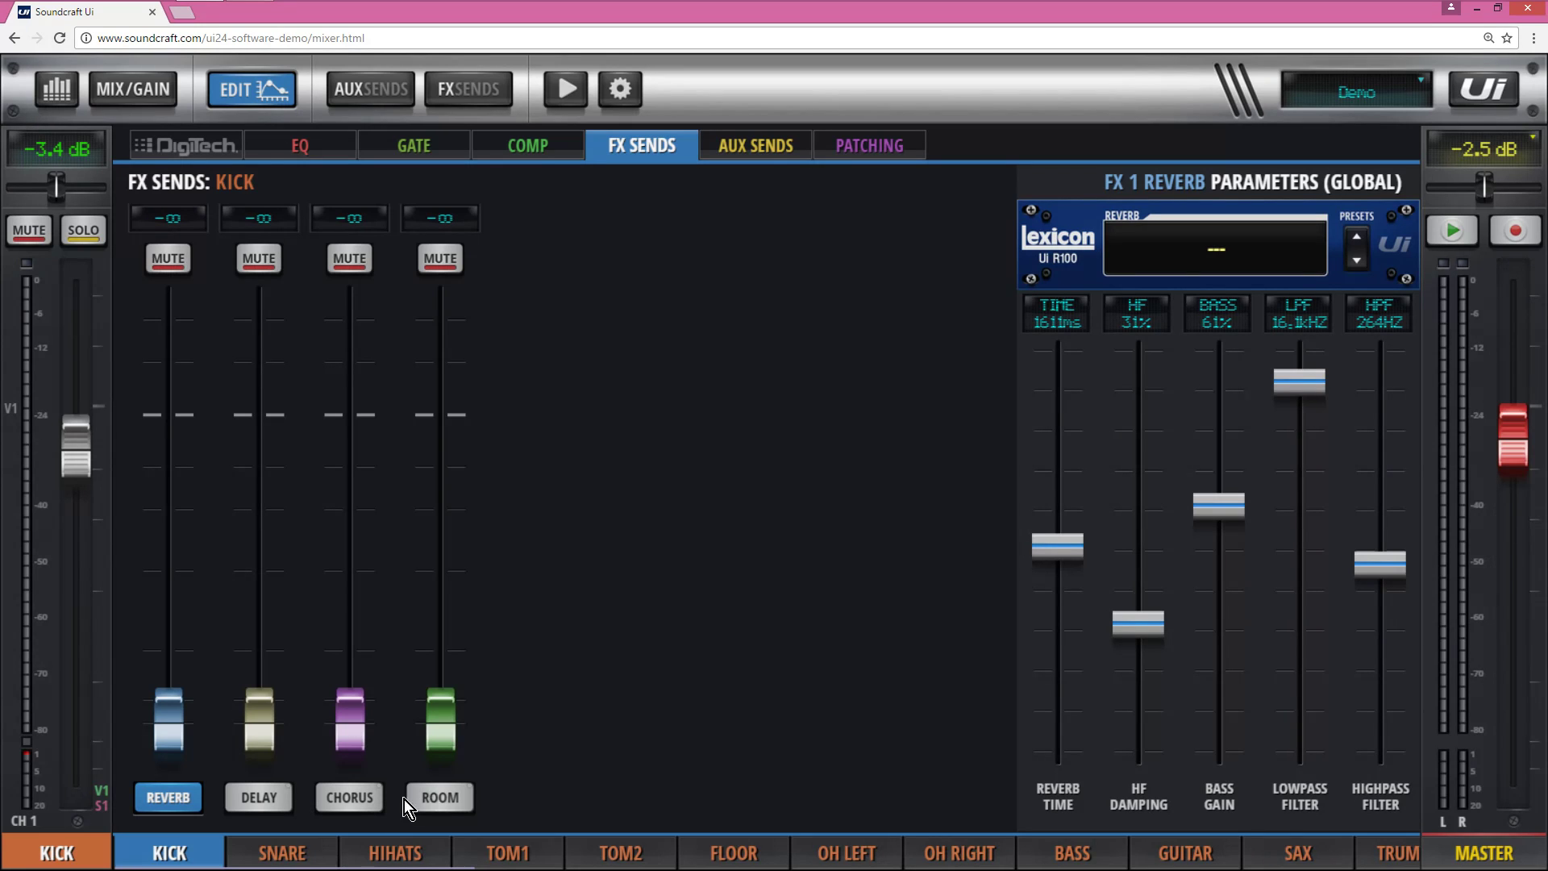
- Open the Kick channel's aux sends
{"action": "left_click", "coordinate": [718, 145]}
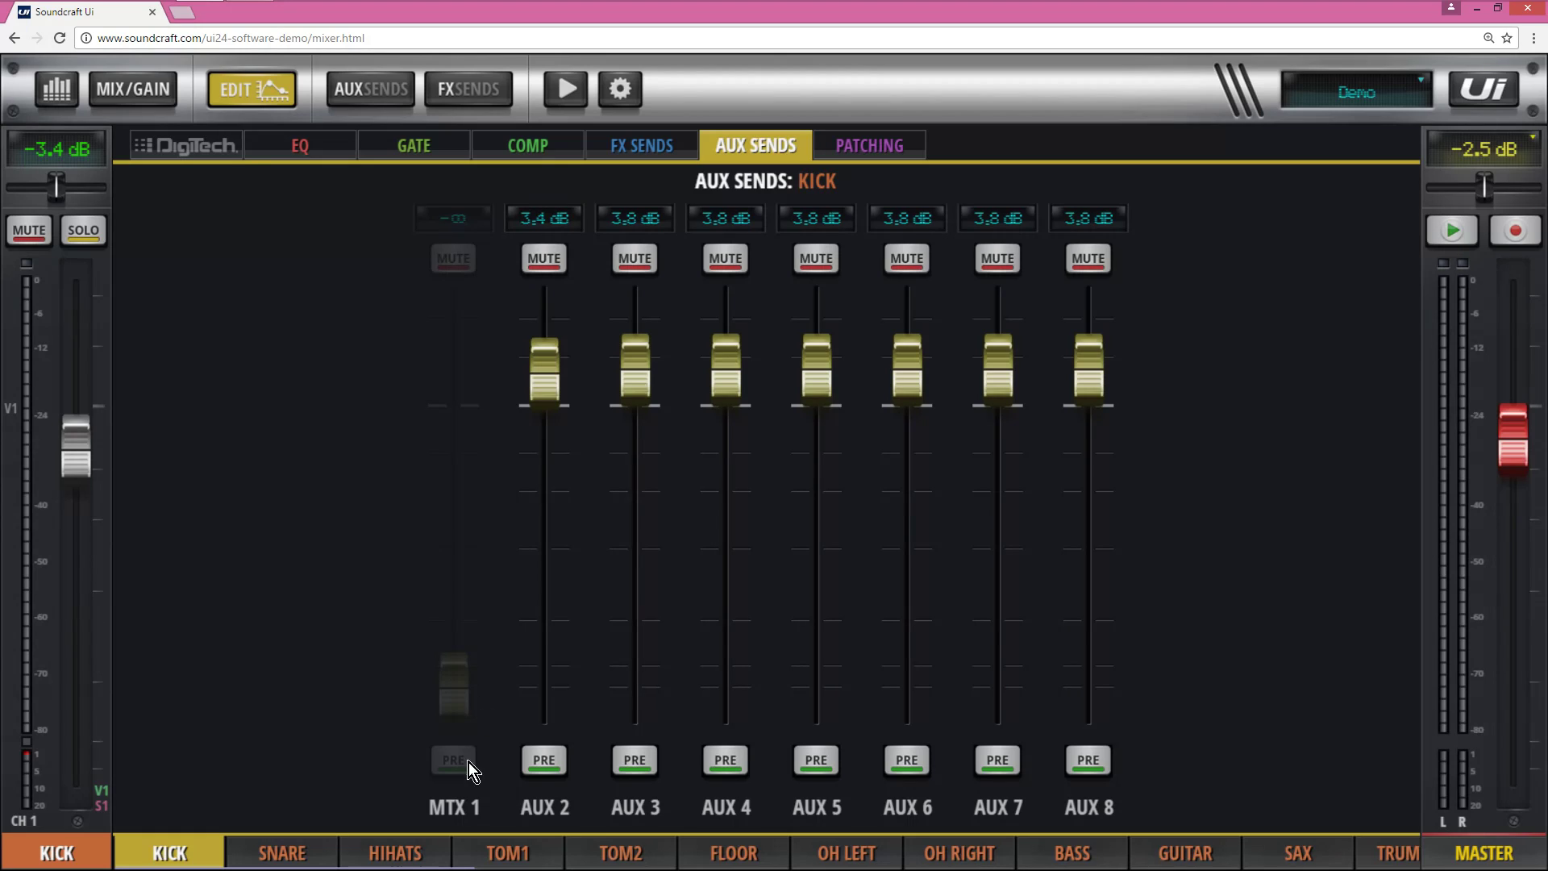